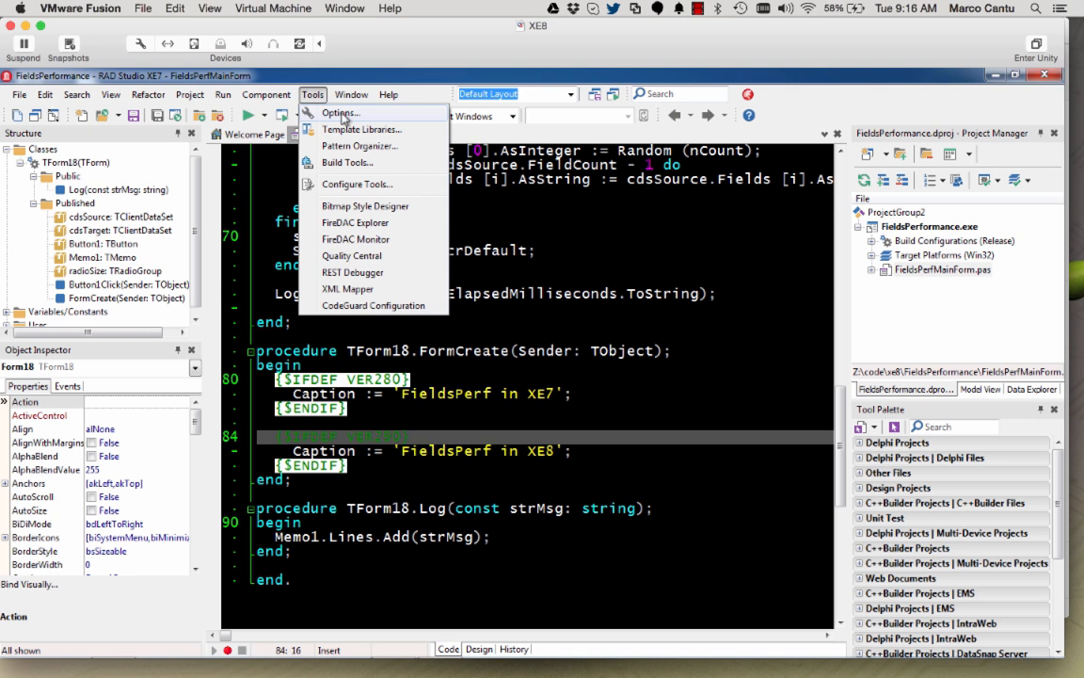
# Examine the Environment Options page in the RAD Studio XE7 options and close the XE7 IDE
pyautogui.click(341, 113)
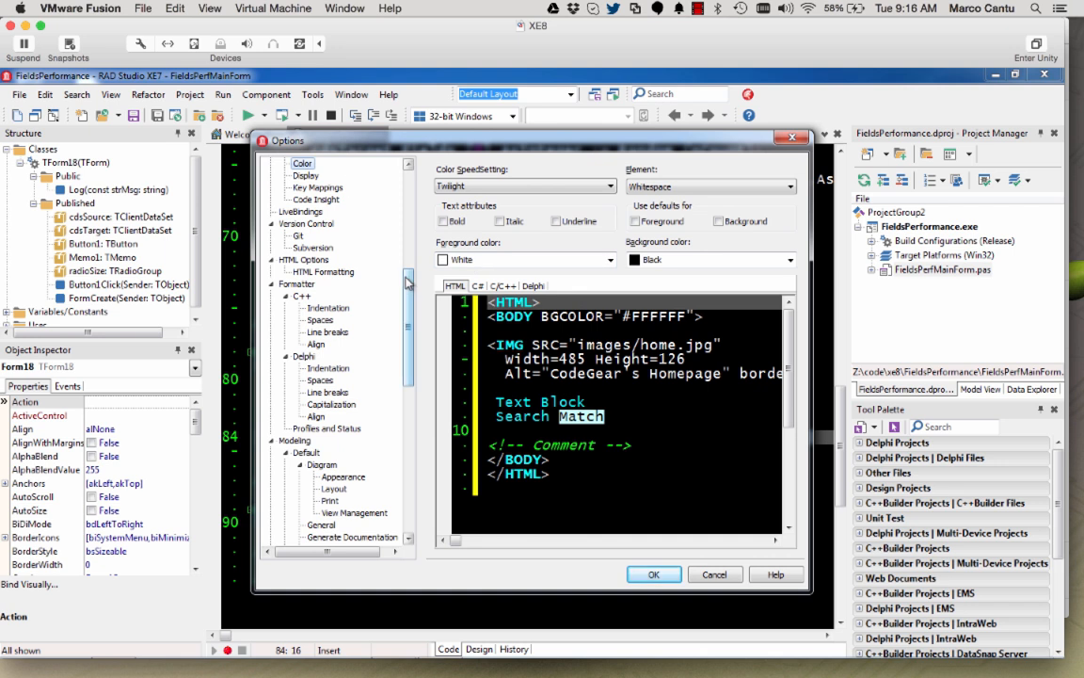
pyautogui.scroll(9, 367, 249)
pyautogui.click(331, 166)
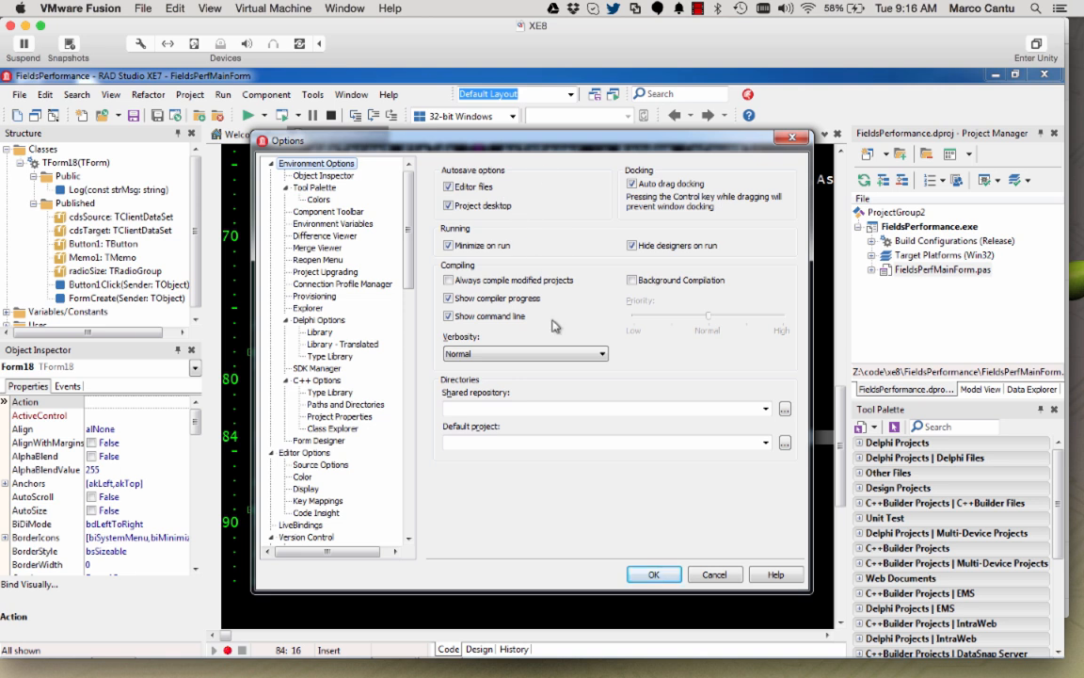
pyautogui.click(653, 574)
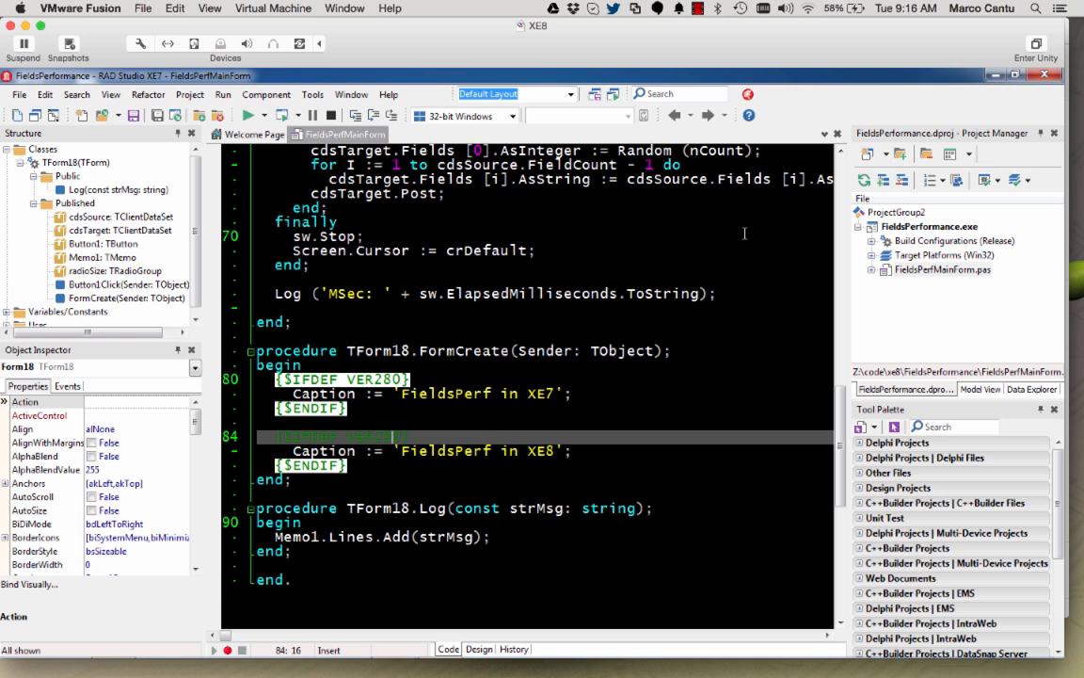
pyautogui.click(1044, 77)
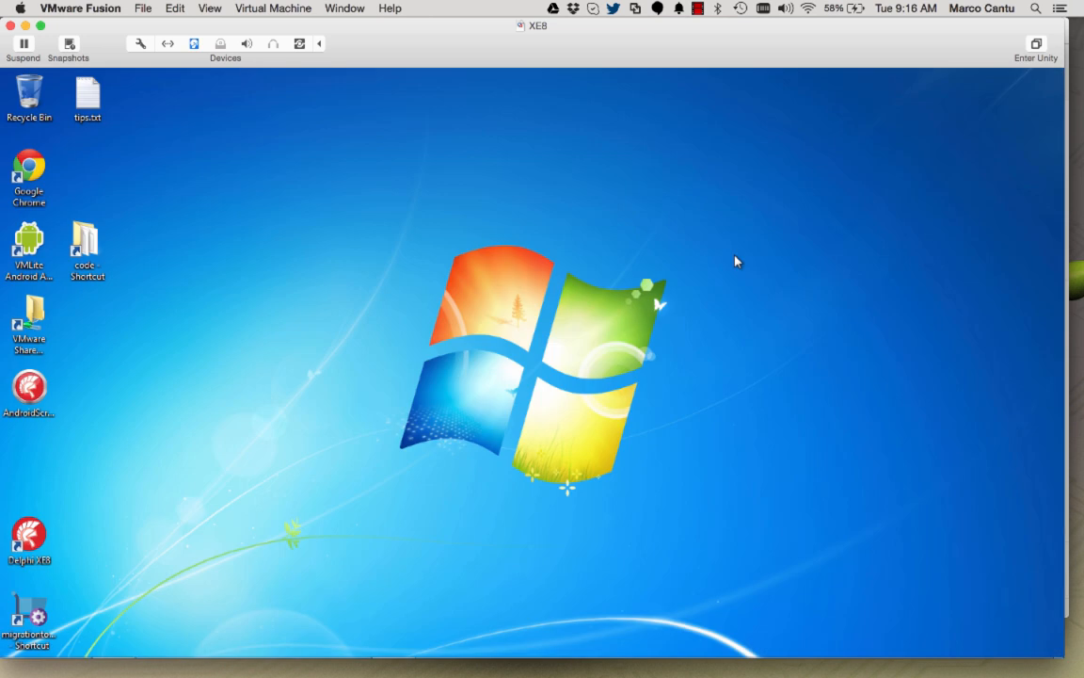
# Switch to RAD Studio XE8, examine its Environment Options page for comparison, and close the XE8 IDE
pyautogui.click(393, 644)
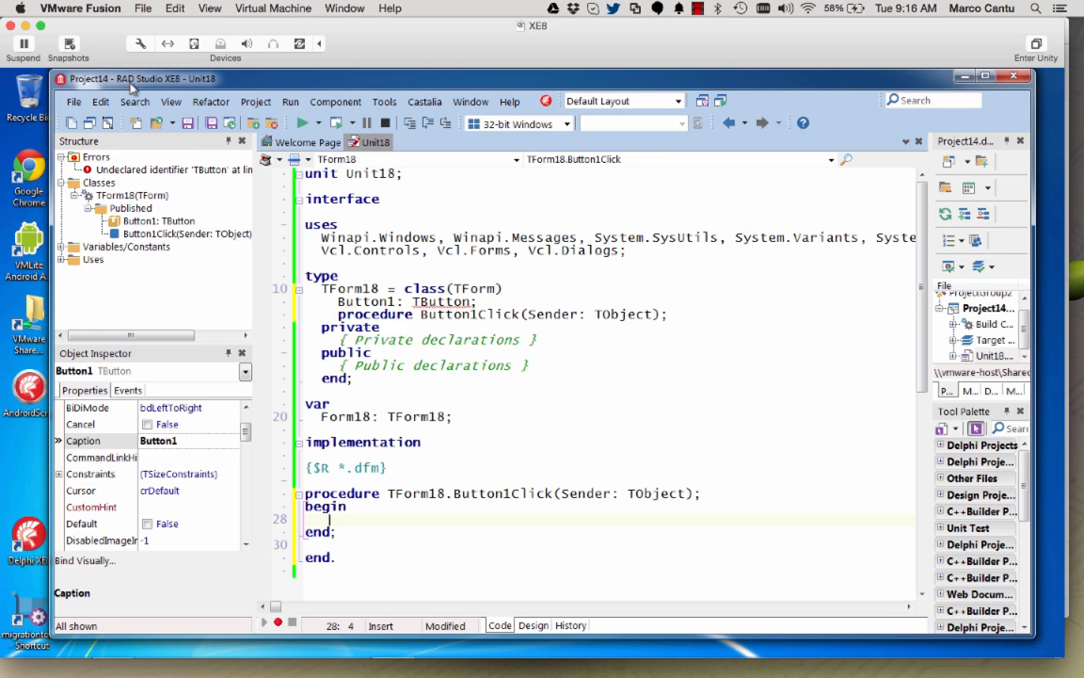
pyautogui.click(386, 102)
pyautogui.click(407, 122)
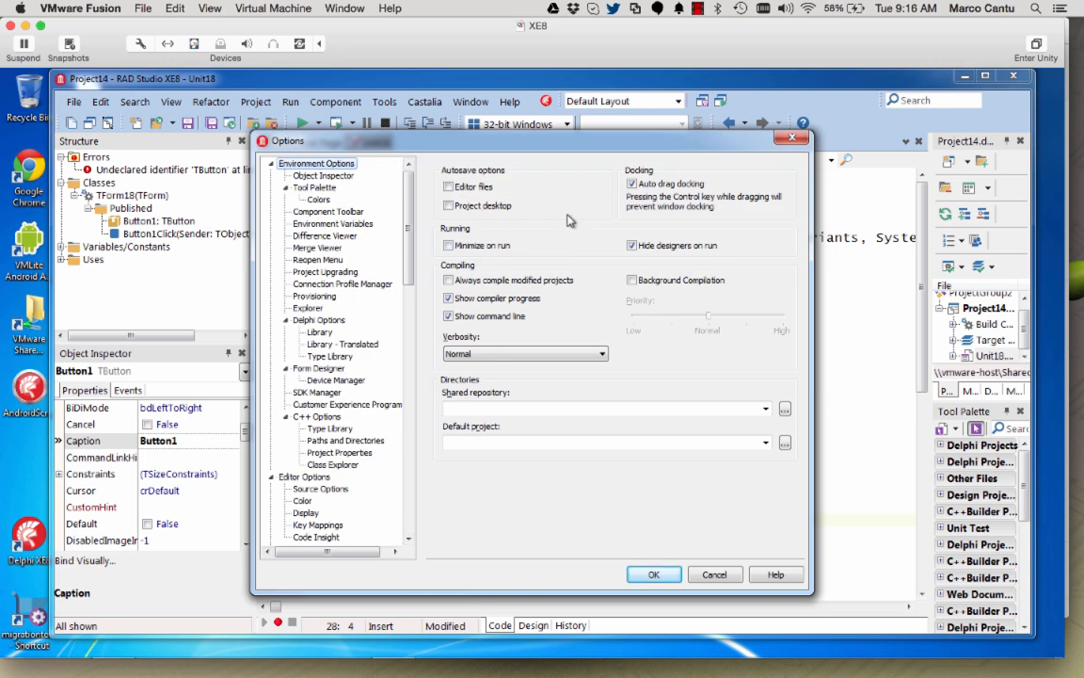
pyautogui.click(788, 137)
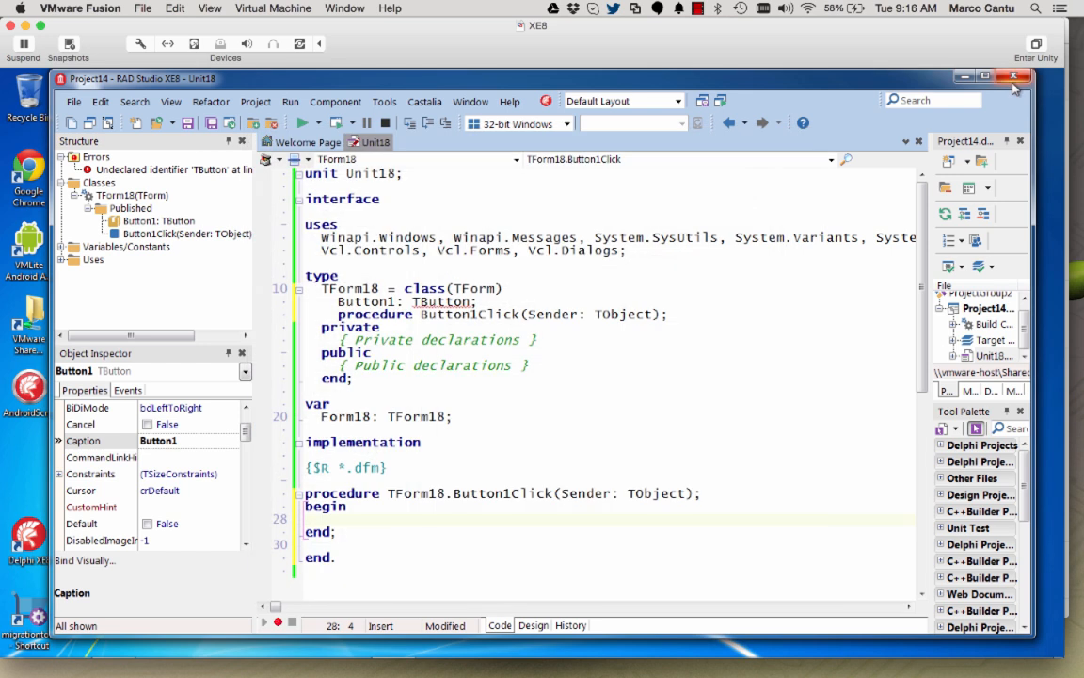
pyautogui.click(1013, 76)
pyautogui.click(530, 381)
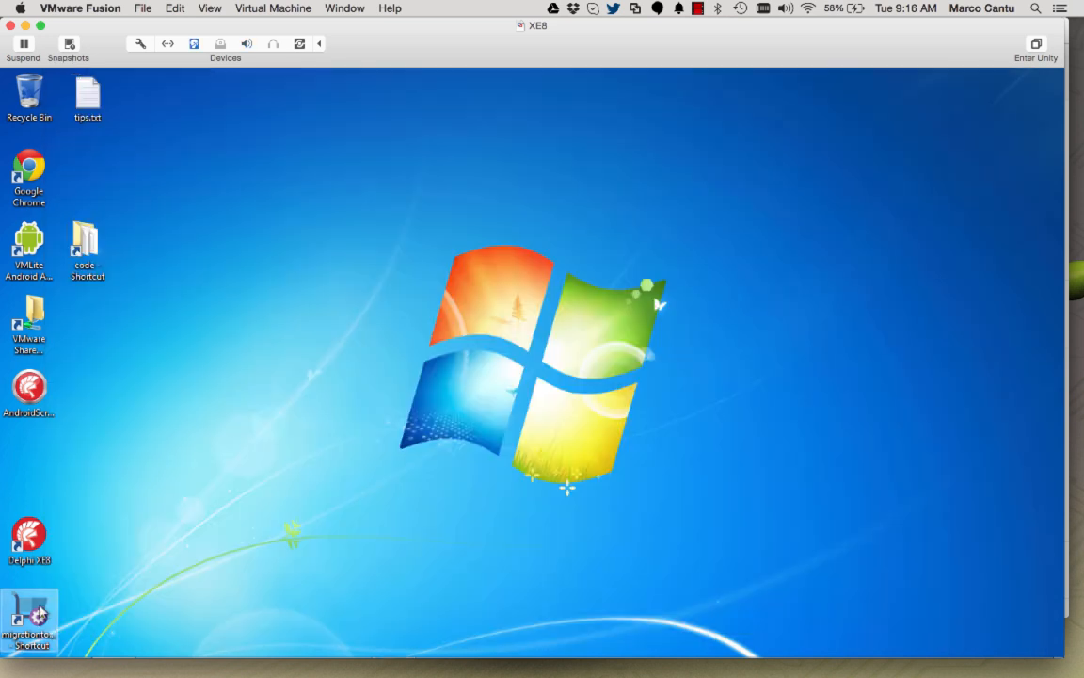
# Launch the Migration tool from the desktop and choose to migrate settings to a newer product version
pyautogui.doubleClick(35, 616)
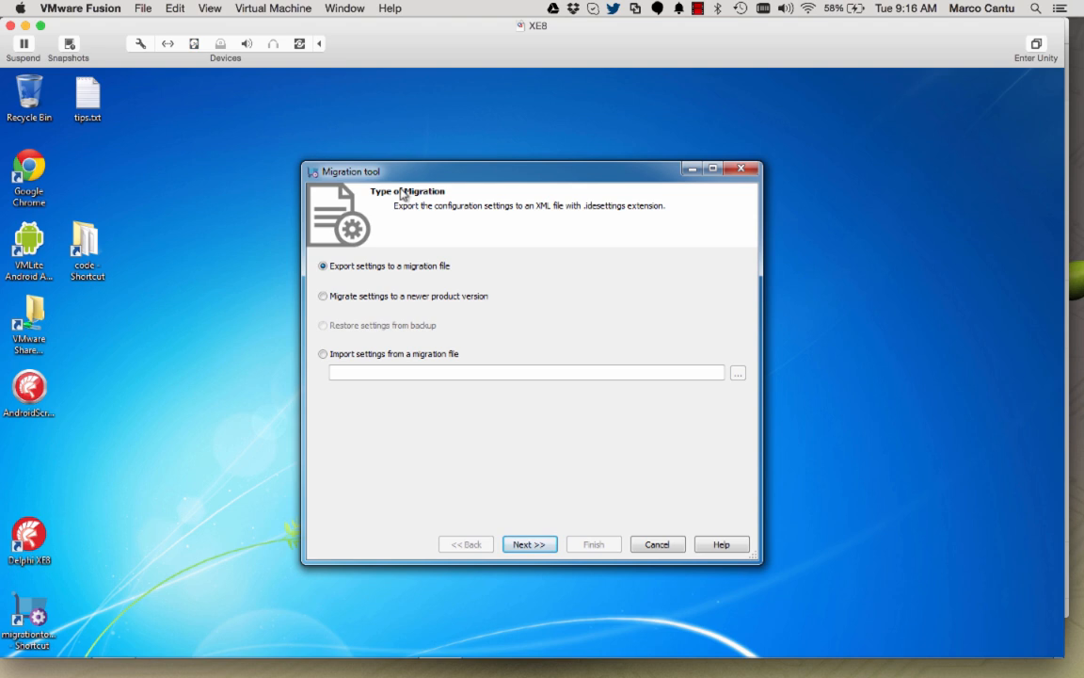
pyautogui.moveTo(431, 175); pyautogui.dragTo(384, 153)
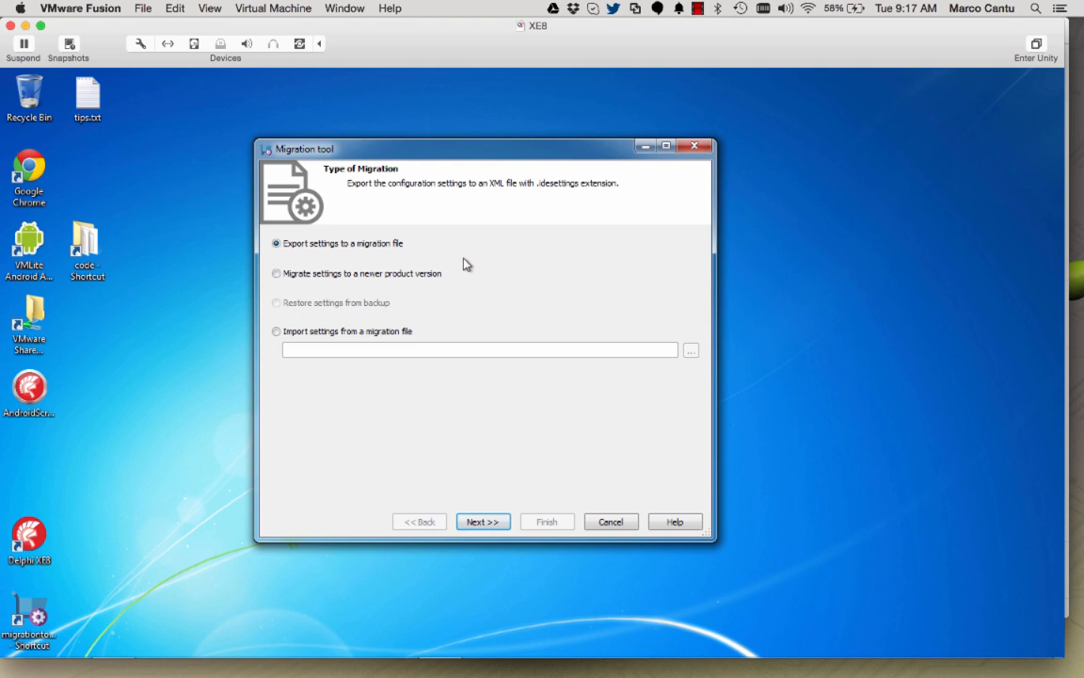
pyautogui.click(350, 273)
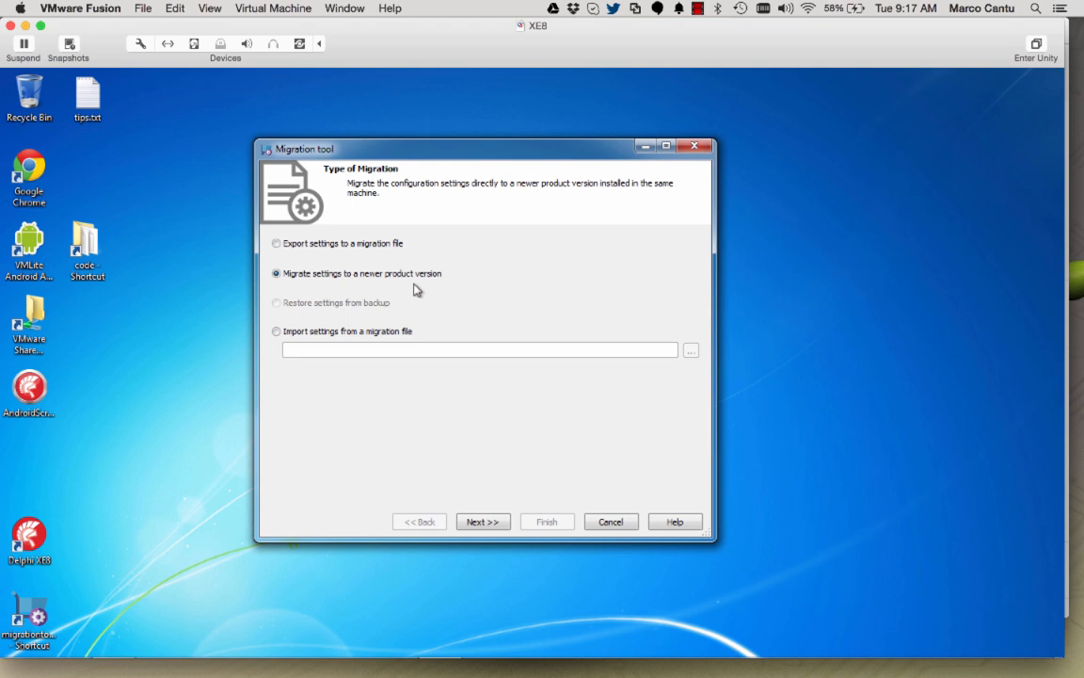
pyautogui.click(480, 520)
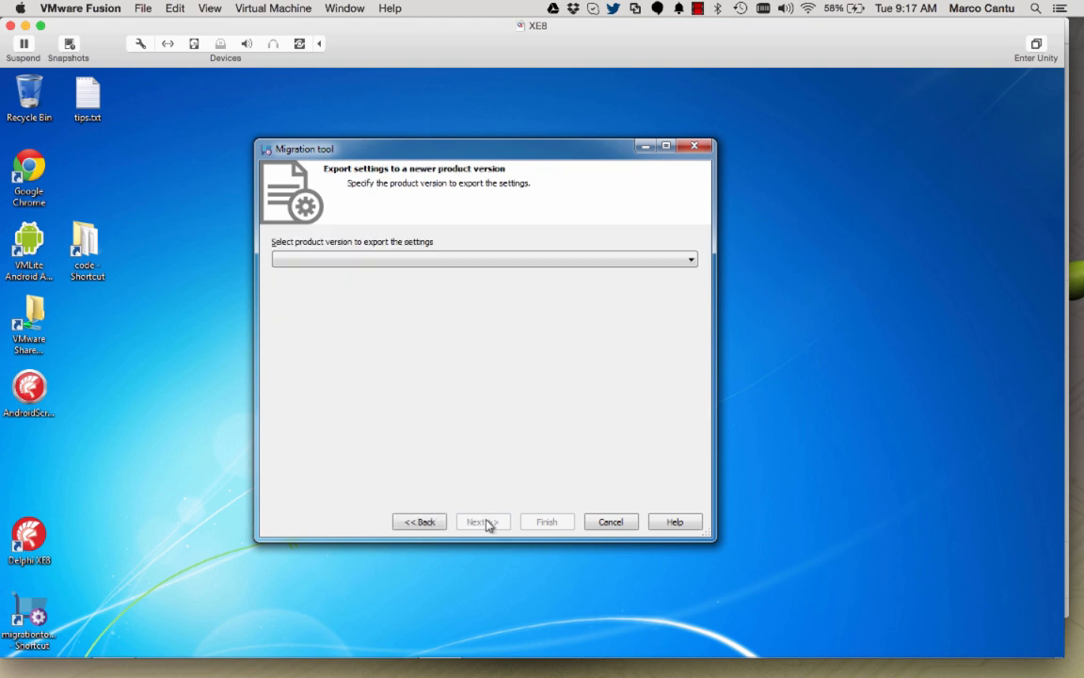
# Set RAD Studio XE7 as the product version to export the settings from and continue to the settings list
pyautogui.click(400, 258)
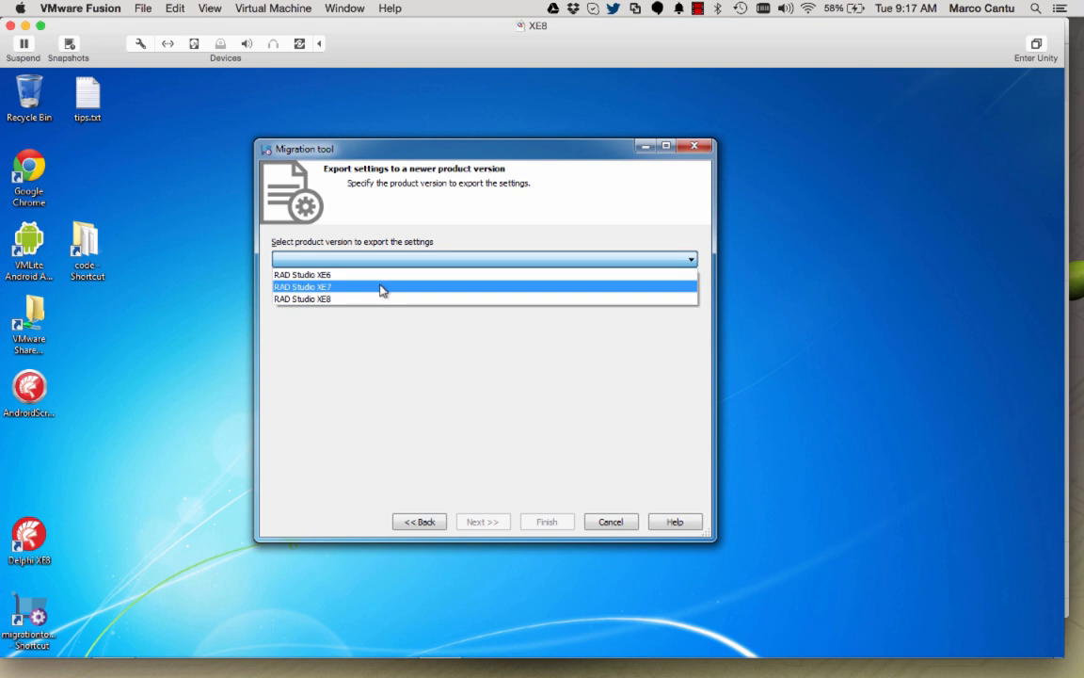
pyautogui.click(380, 289)
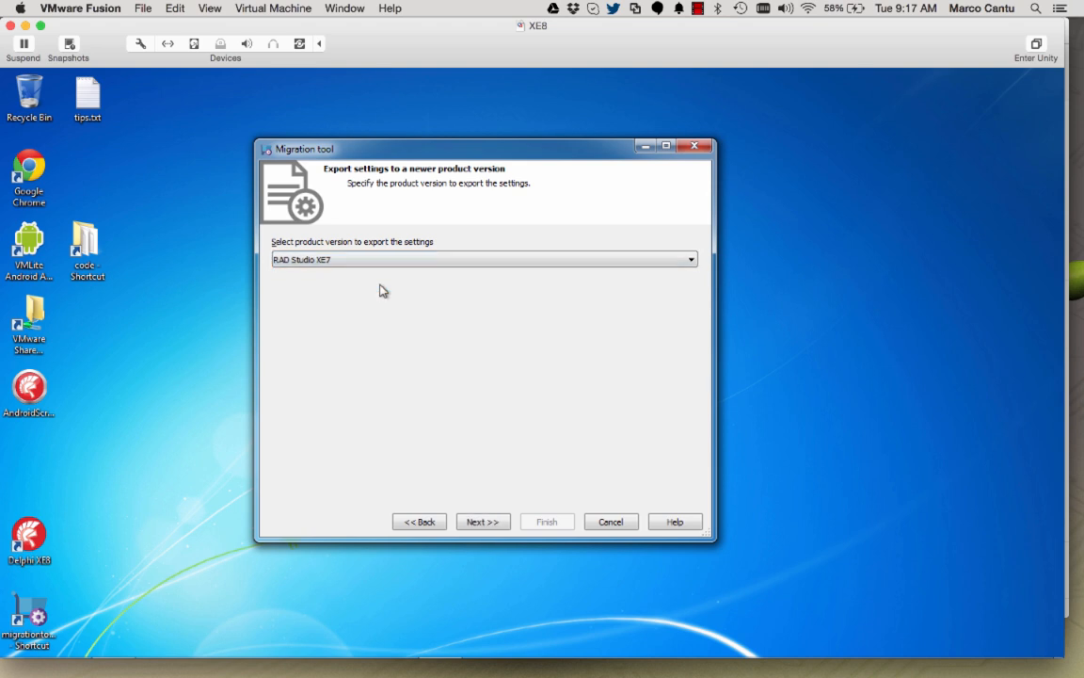
pyautogui.click(486, 522)
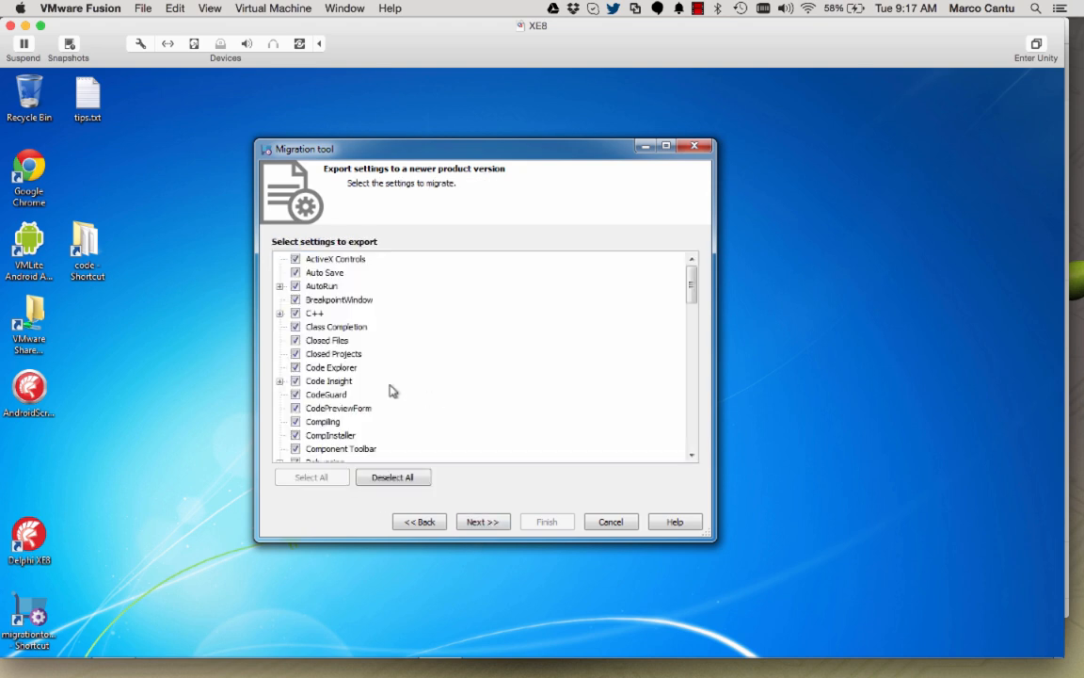
# Deselect all settings to export and select only Auto Save, leaving AutoRun unselected after inspecting its subitems
pyautogui.click(384, 475)
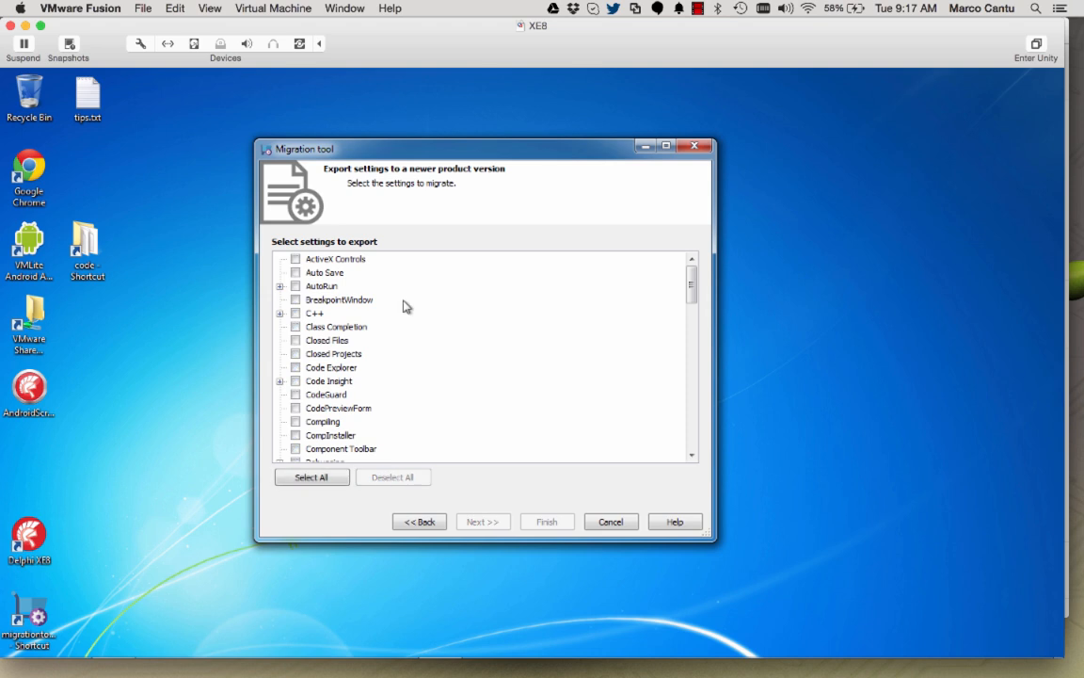
pyautogui.click(296, 272)
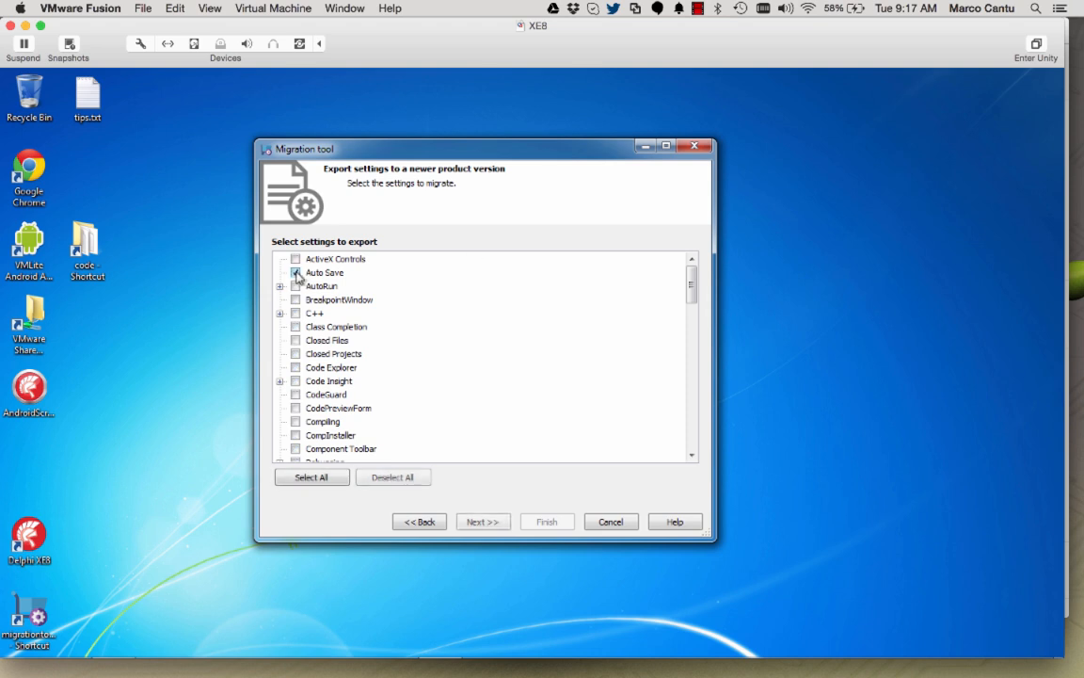
pyautogui.click(294, 286)
pyautogui.click(279, 286)
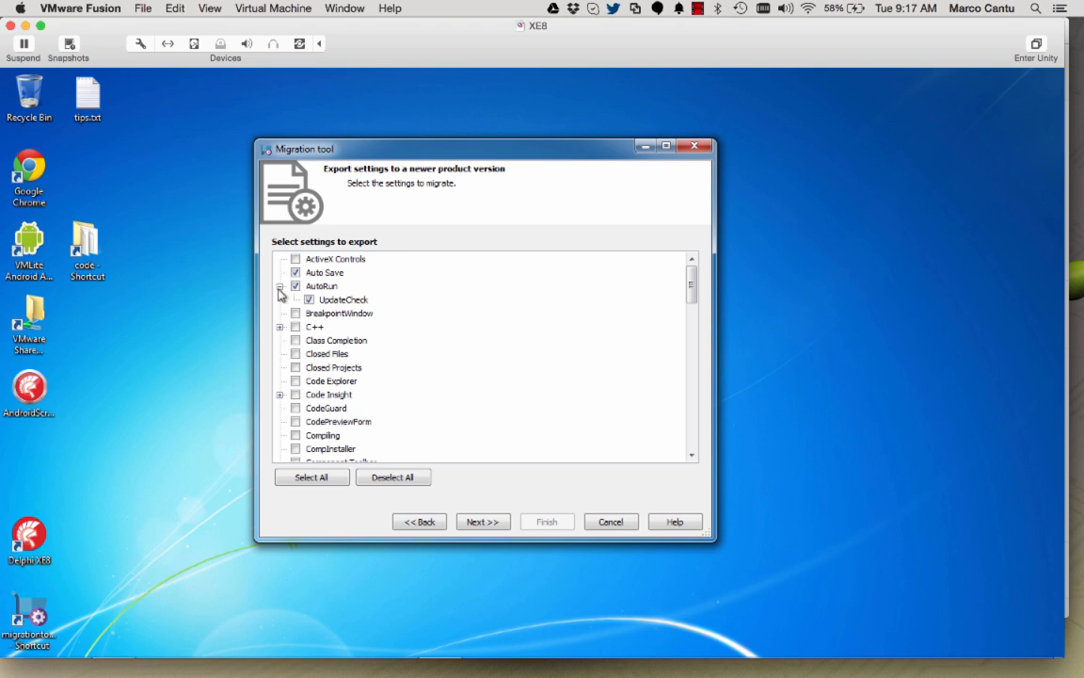
pyautogui.click(279, 286)
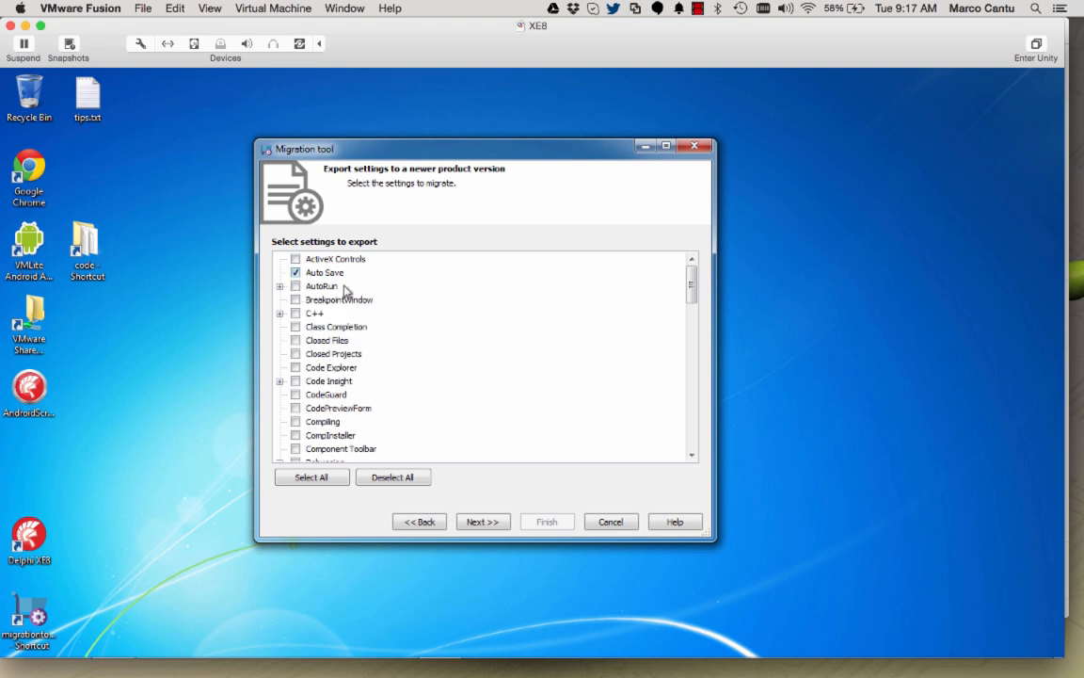
# Add the Editor settings with all their subitems and the Form Design settings to the export selection
pyautogui.scroll(-1, 390, 376)
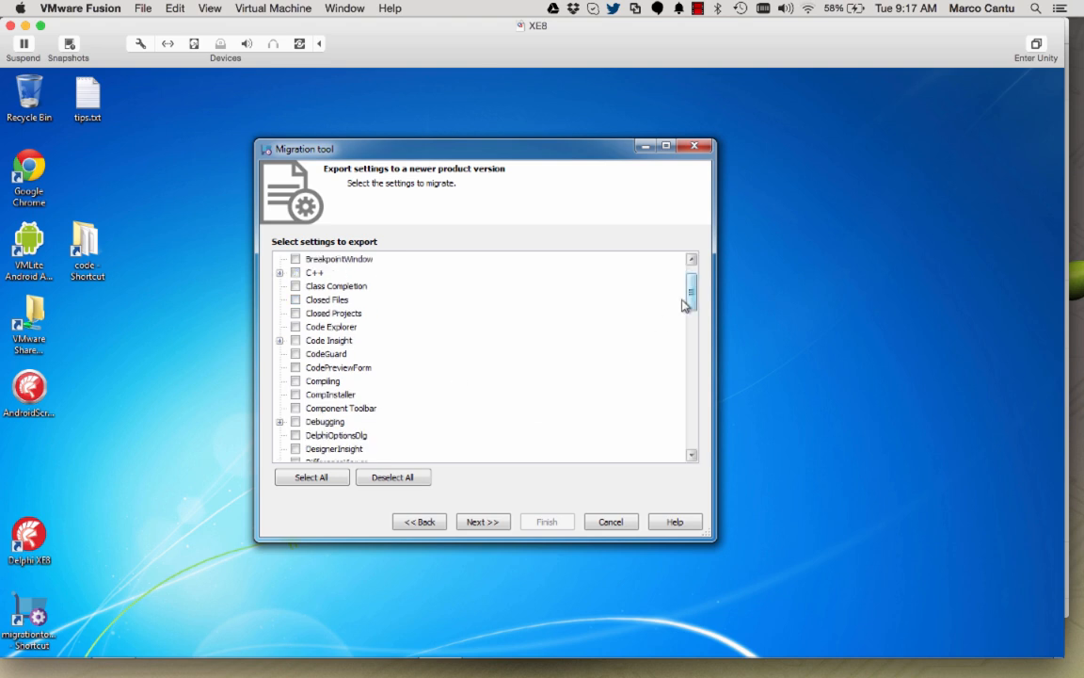
pyautogui.moveTo(690, 292); pyautogui.dragTo(695, 326)
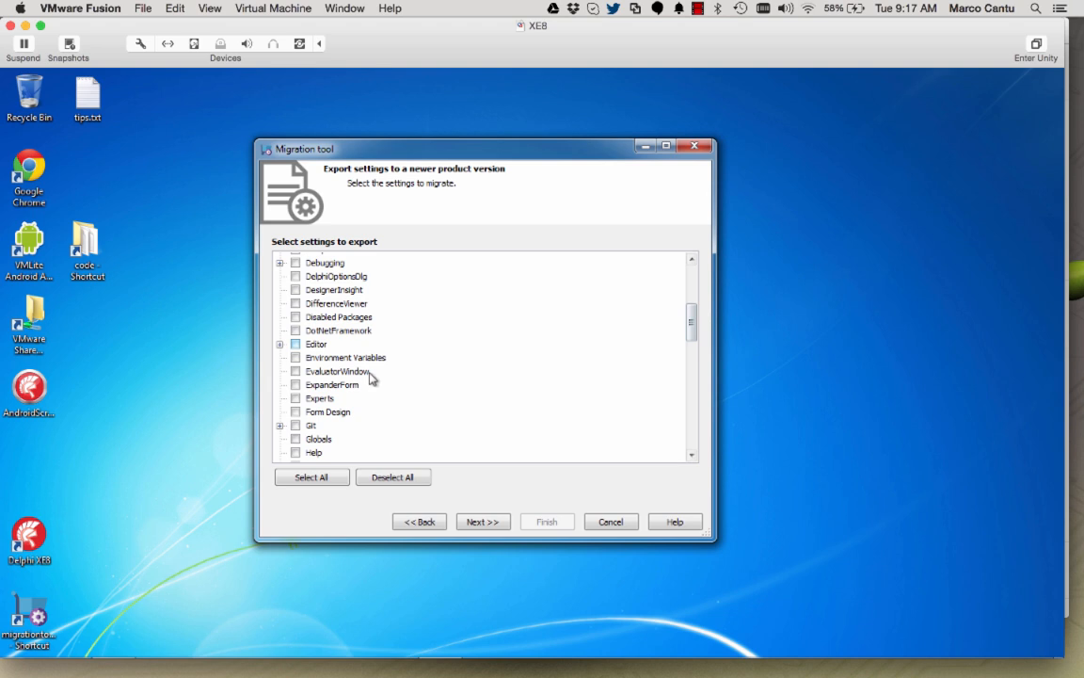
pyautogui.click(296, 344)
pyautogui.click(279, 344)
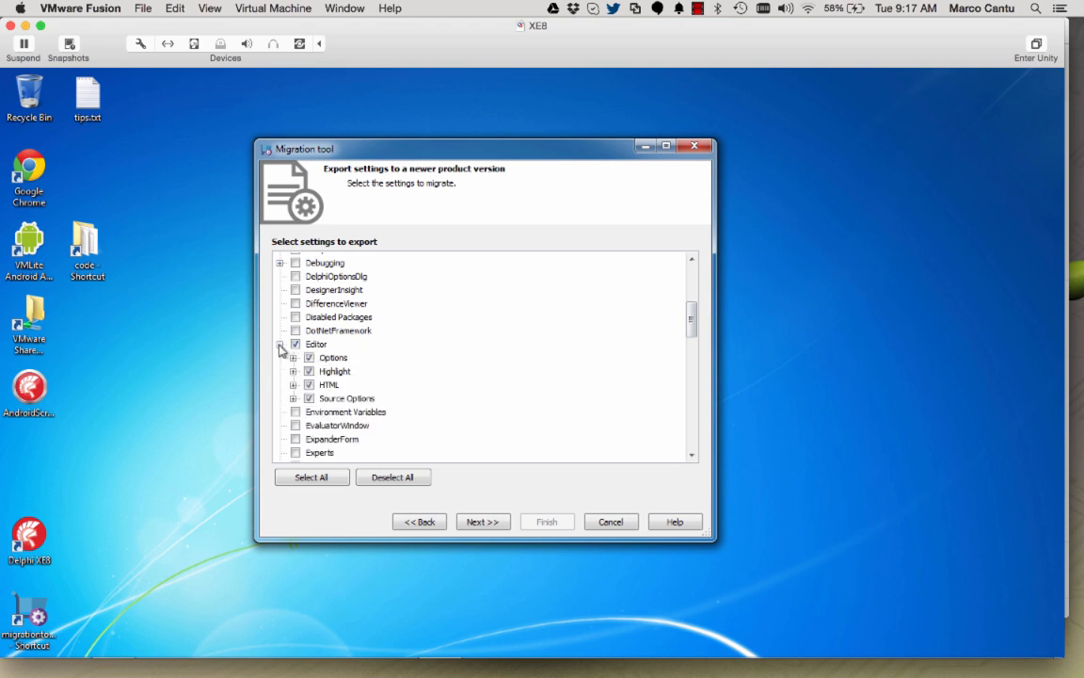
pyautogui.click(279, 344)
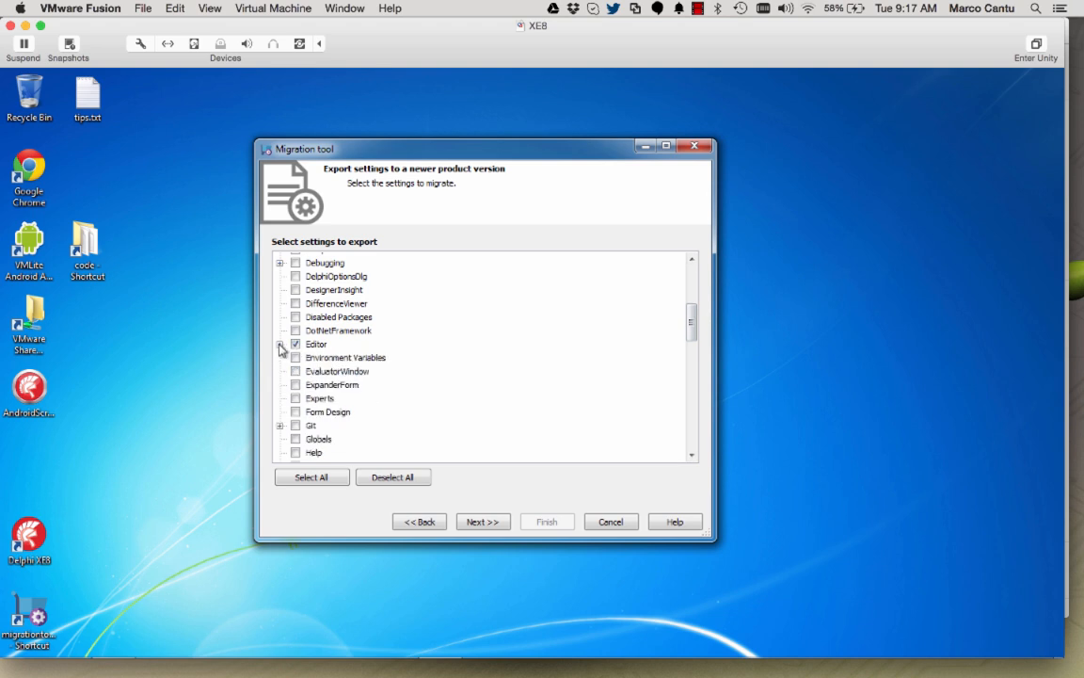
pyautogui.click(295, 412)
# Look through the remaining settings categories in the export list and add Class Completion to the selection
pyautogui.scroll(-3, 623, 289)
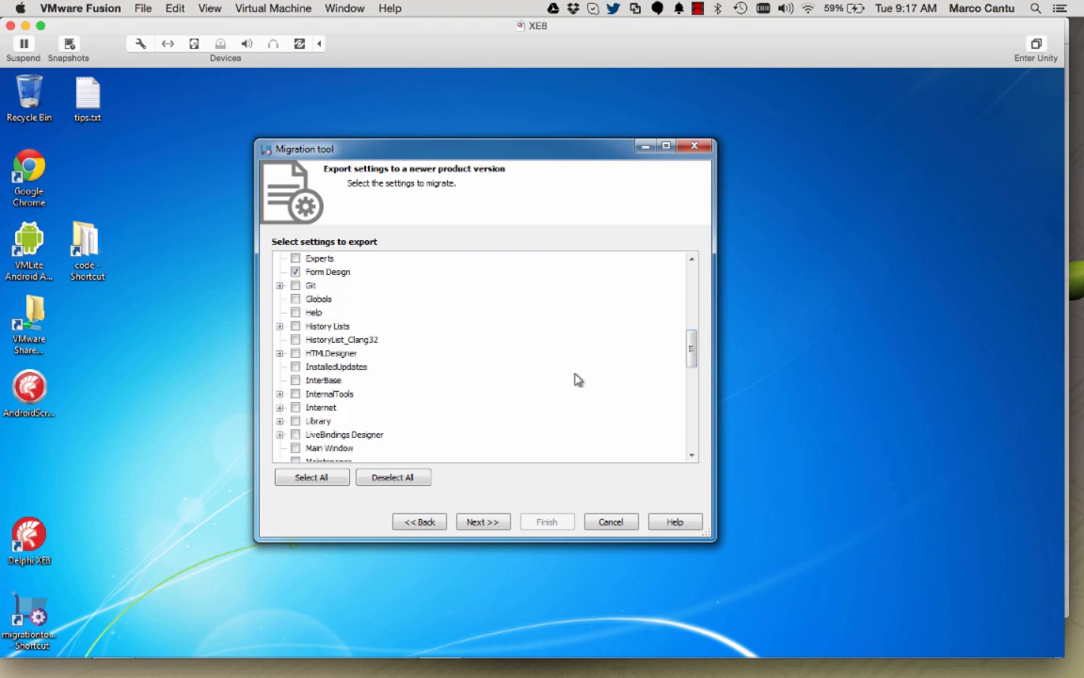
pyautogui.moveTo(691, 348); pyautogui.dragTo(691, 380)
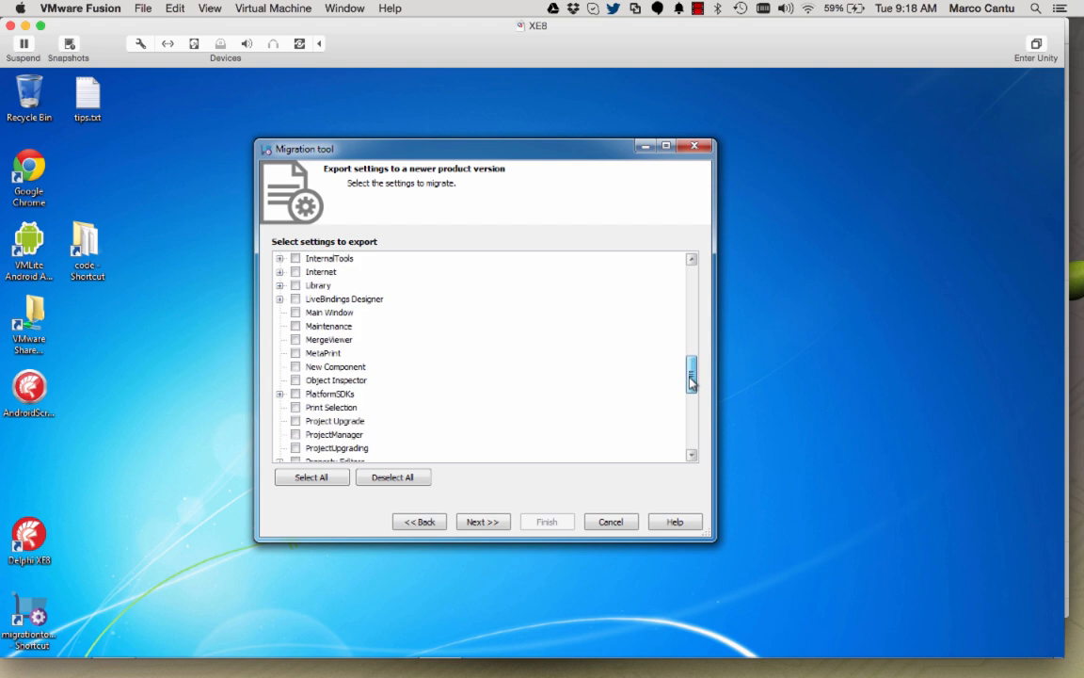
pyautogui.moveTo(690, 380); pyautogui.dragTo(690, 392)
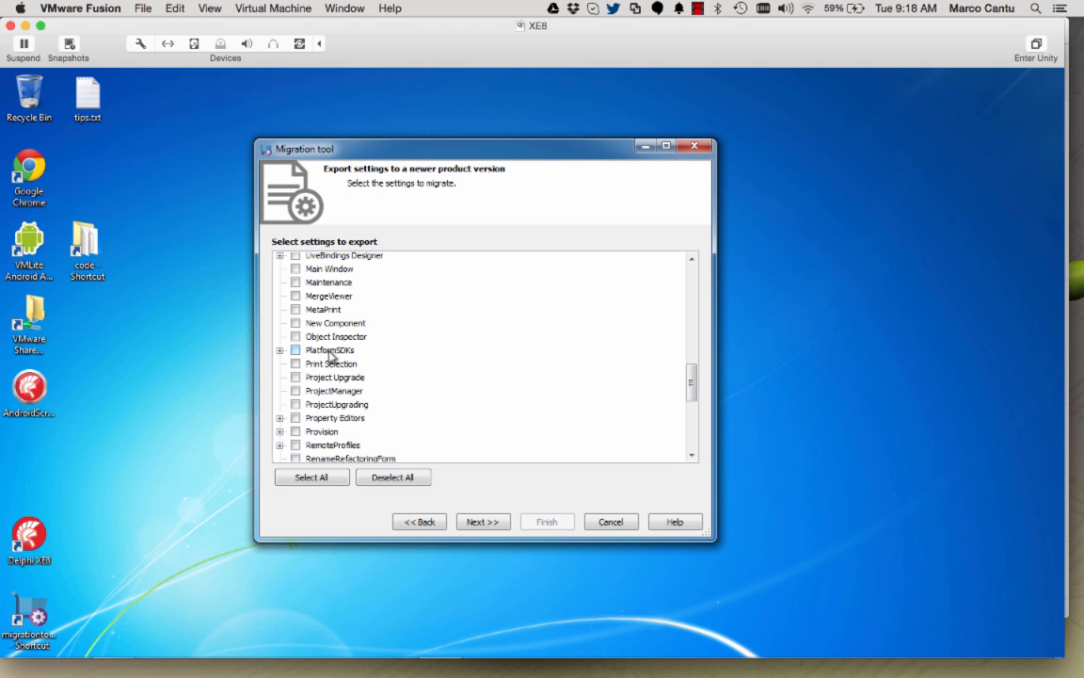
pyautogui.scroll(-2, 693, 382)
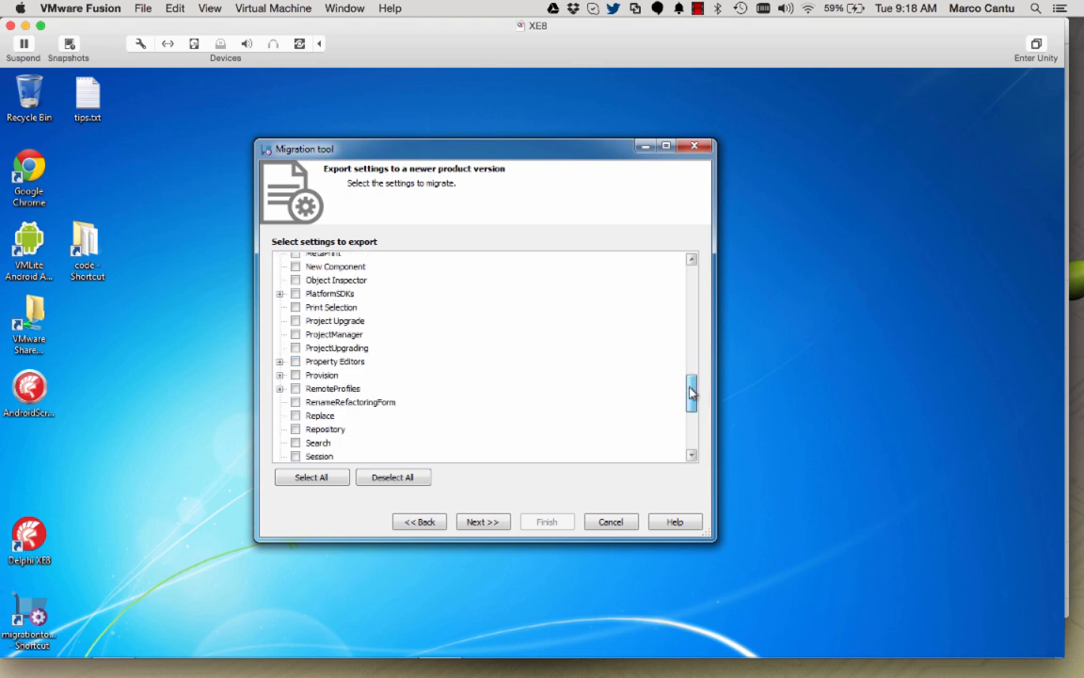
pyautogui.scroll(4, 691, 384)
pyautogui.moveTo(691, 381); pyautogui.dragTo(688, 351)
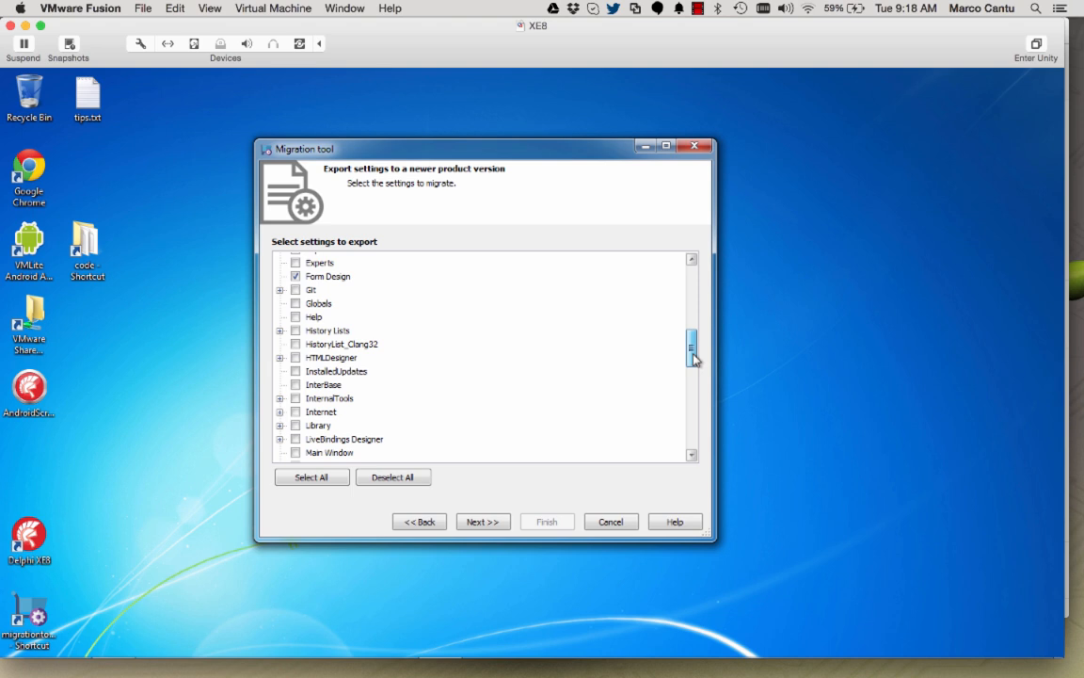
pyautogui.moveTo(694, 358); pyautogui.dragTo(695, 346)
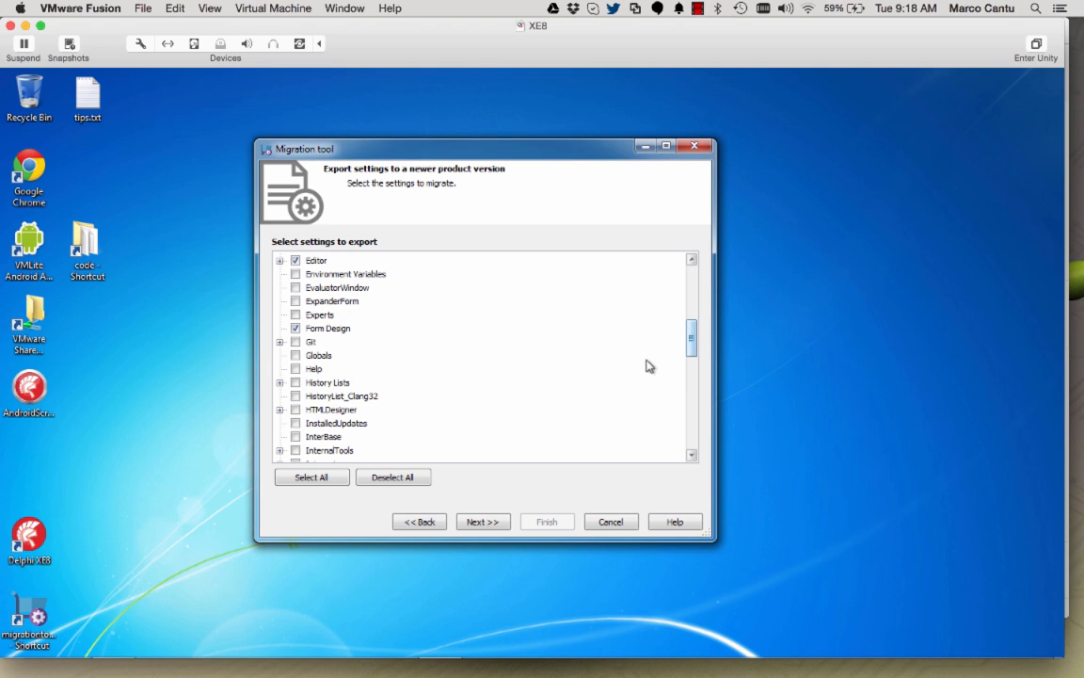
pyautogui.moveTo(695, 344); pyautogui.dragTo(694, 328)
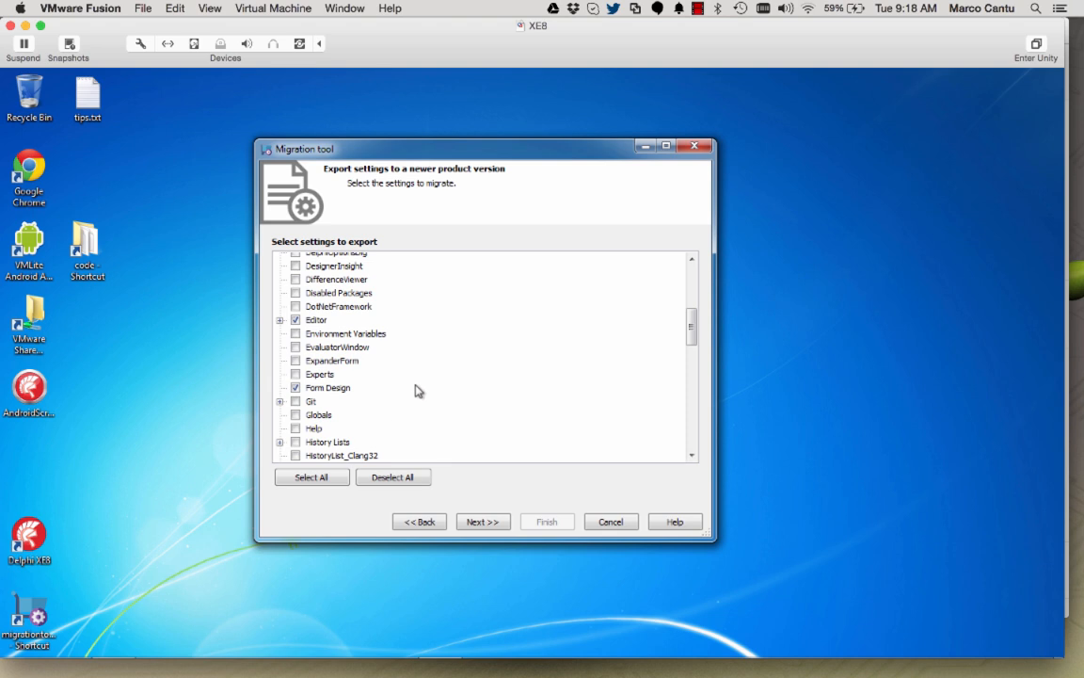
pyautogui.moveTo(694, 331); pyautogui.dragTo(692, 317)
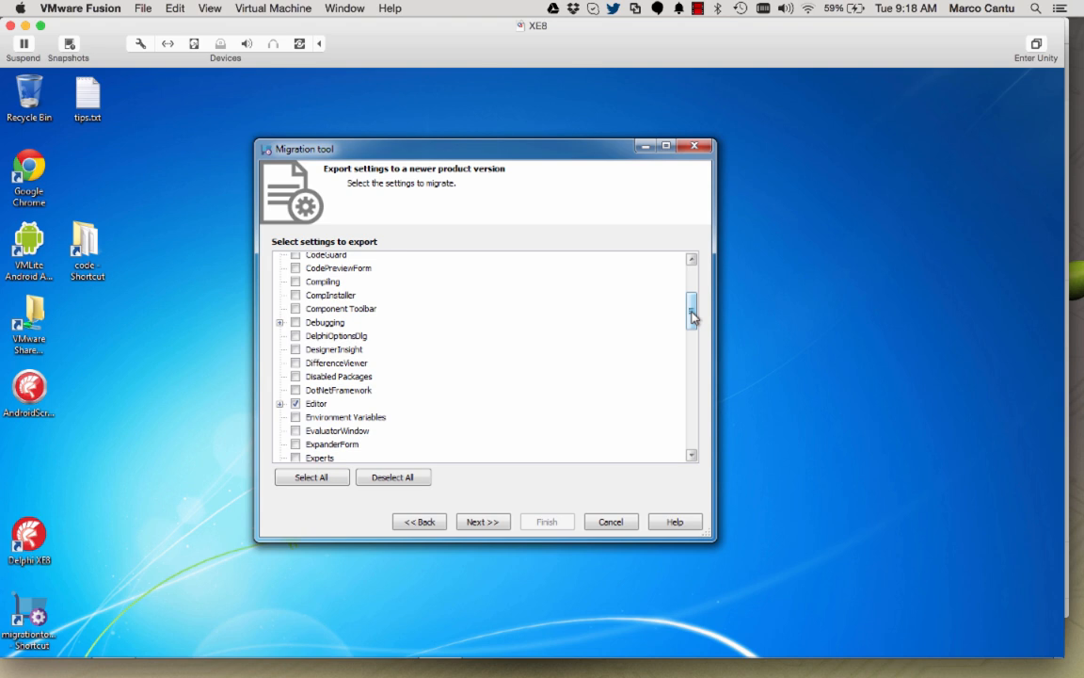
pyautogui.moveTo(692, 318); pyautogui.dragTo(689, 278)
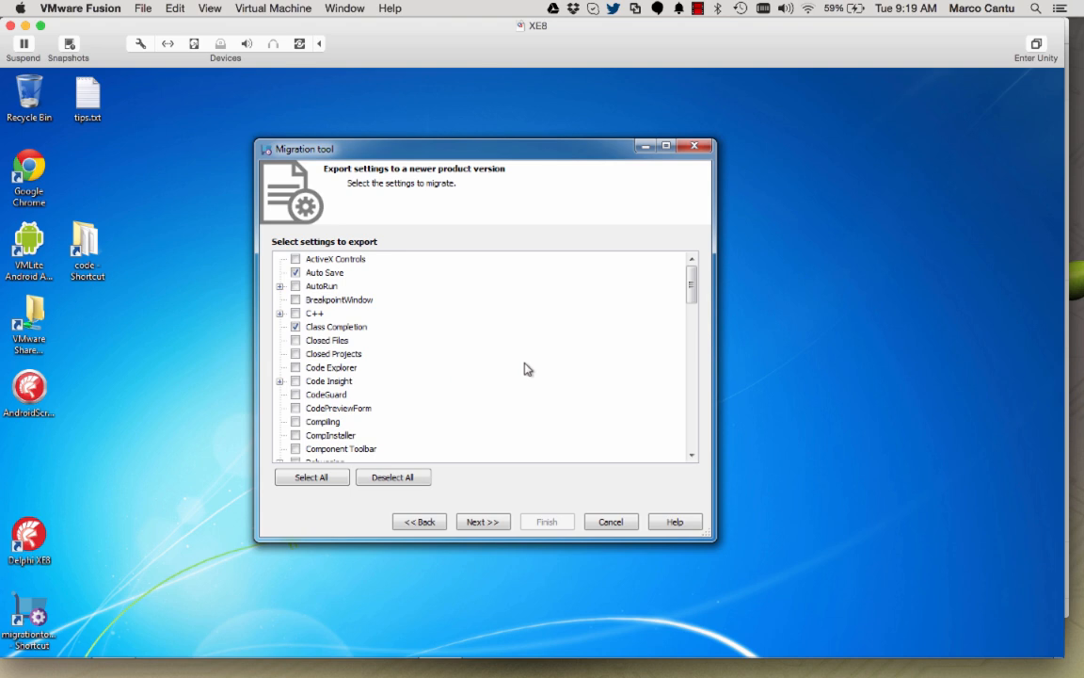
# Set RAD Studio XE8 as the product version to import the settings into and run the migration
pyautogui.click(484, 522)
pyautogui.click(455, 262)
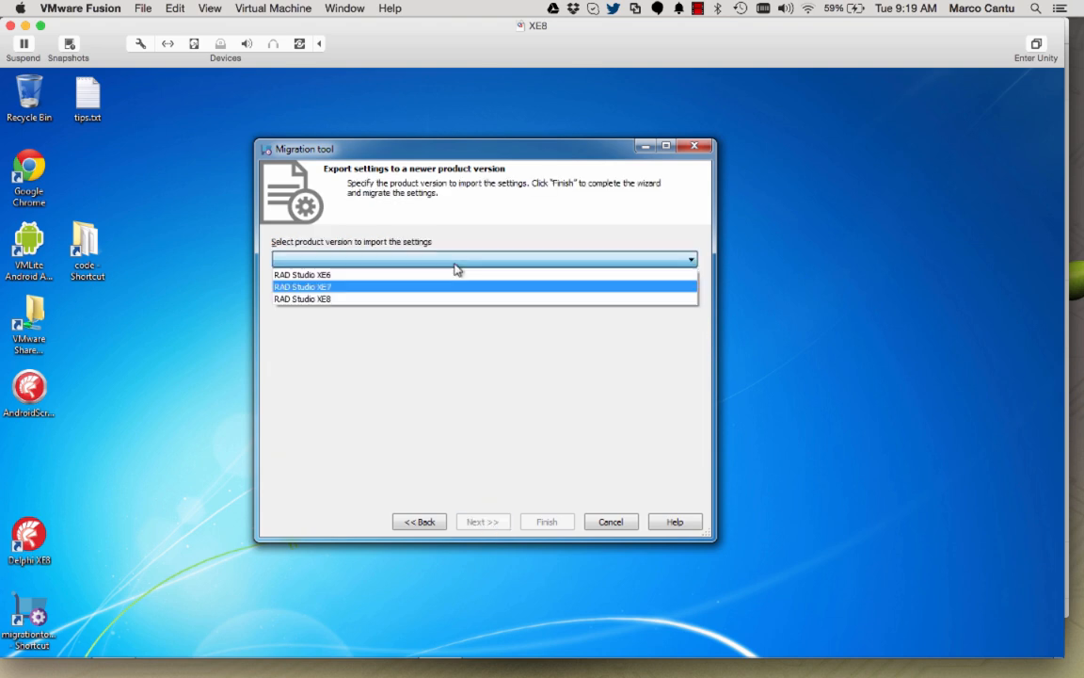
pyautogui.click(437, 302)
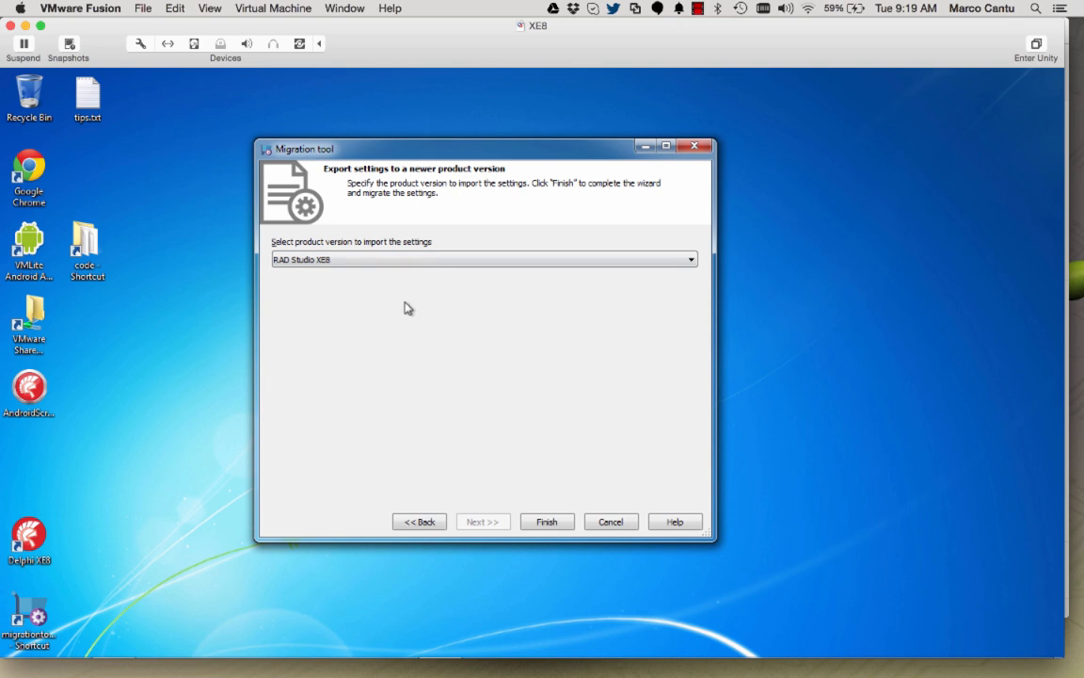
pyautogui.click(547, 522)
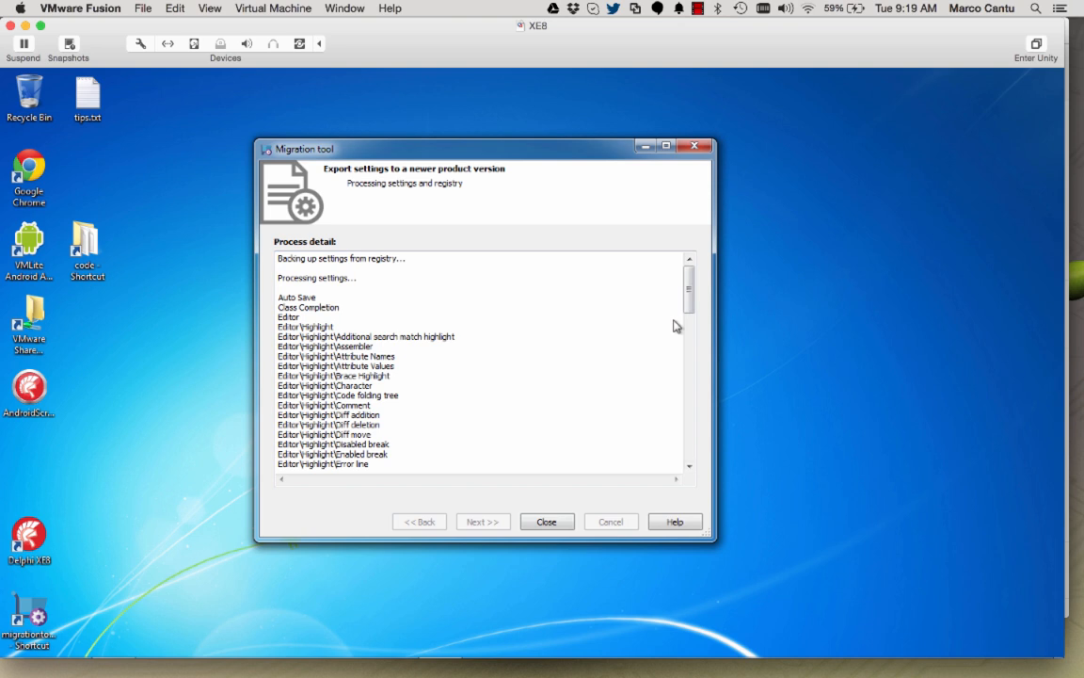
# Review the migration process details down to the end of the log and close the Migration tool
pyautogui.moveTo(690, 275); pyautogui.dragTo(692, 442)
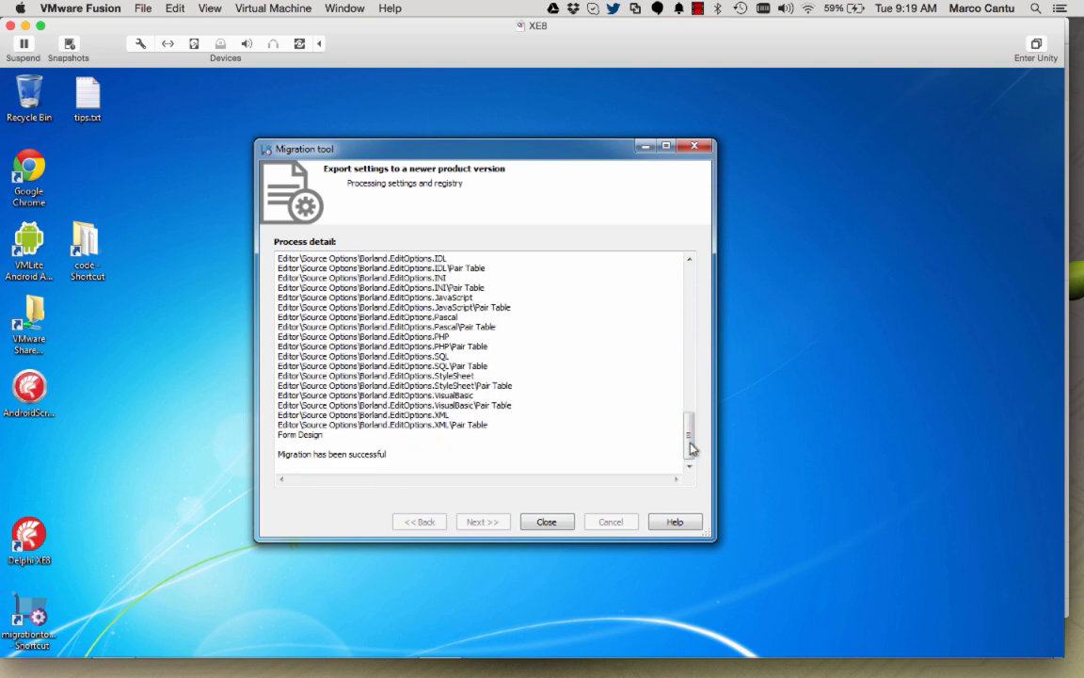
pyautogui.click(551, 523)
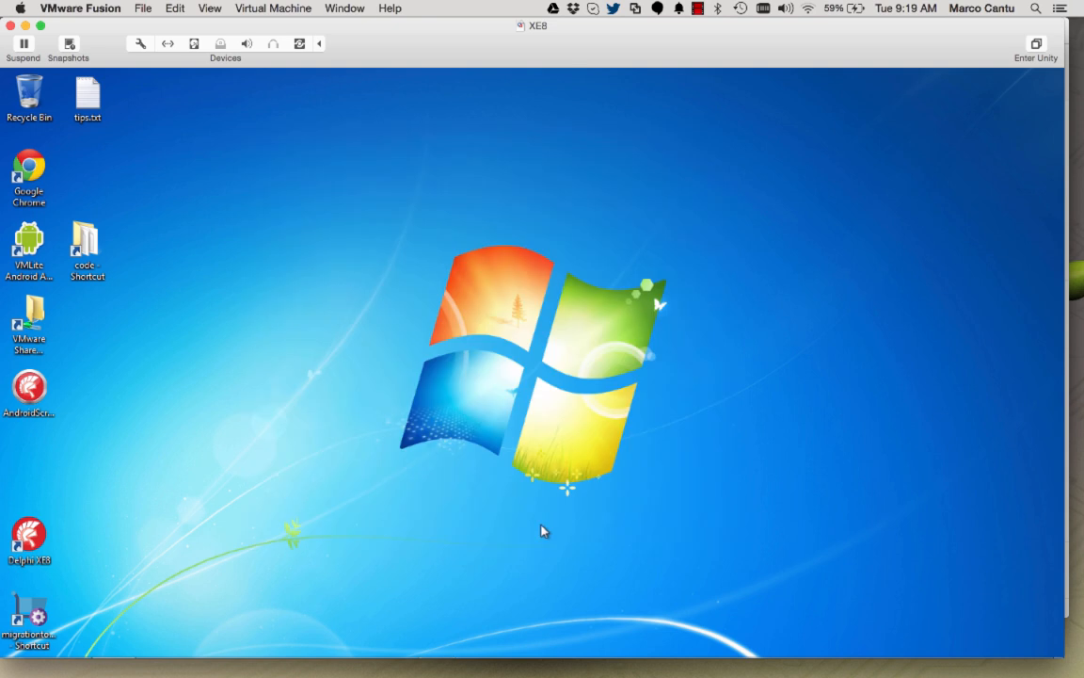
# Launch Delphi XE8, open the recent DataAccessClient project and inspect the main form's source code in the editor
pyautogui.doubleClick(33, 531)
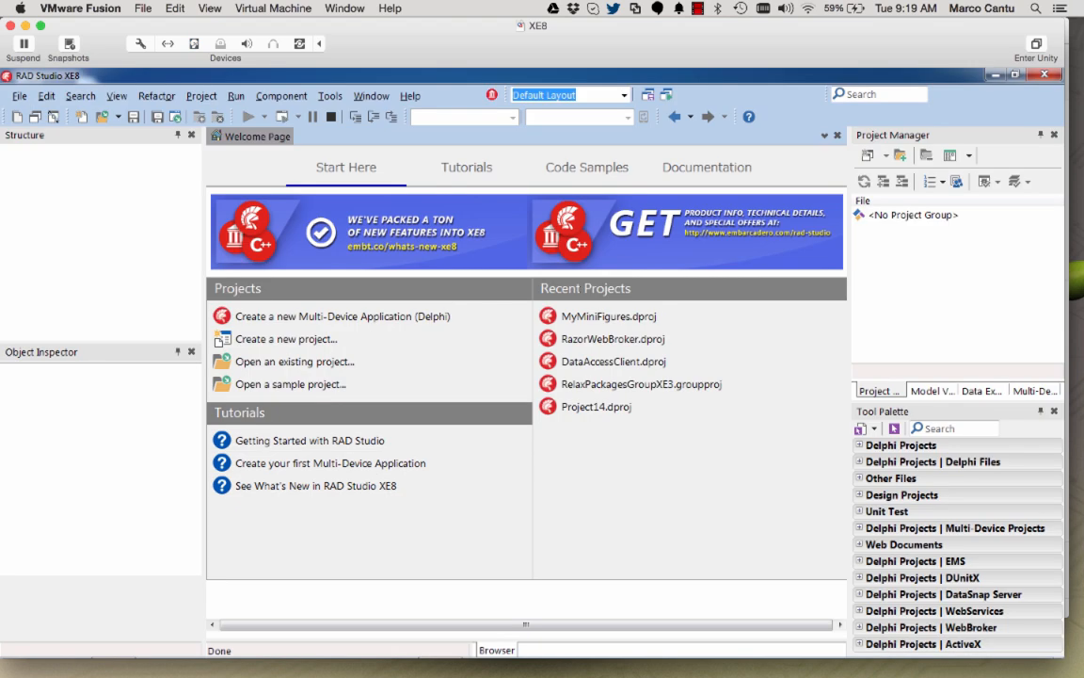
pyautogui.click(612, 361)
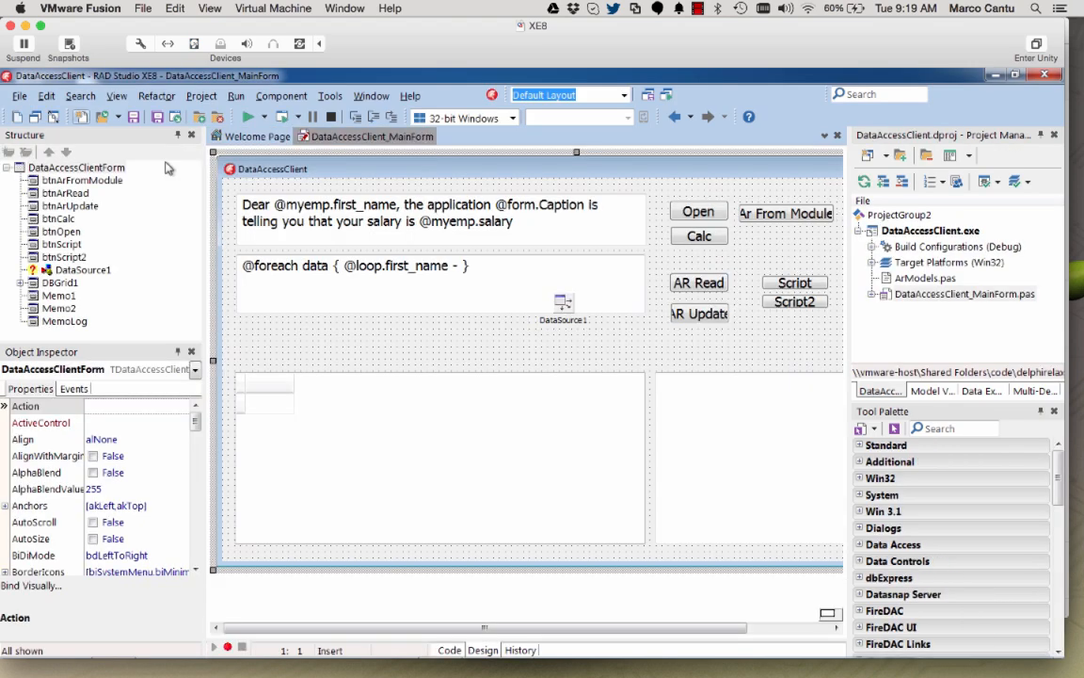
pyautogui.click(54, 118)
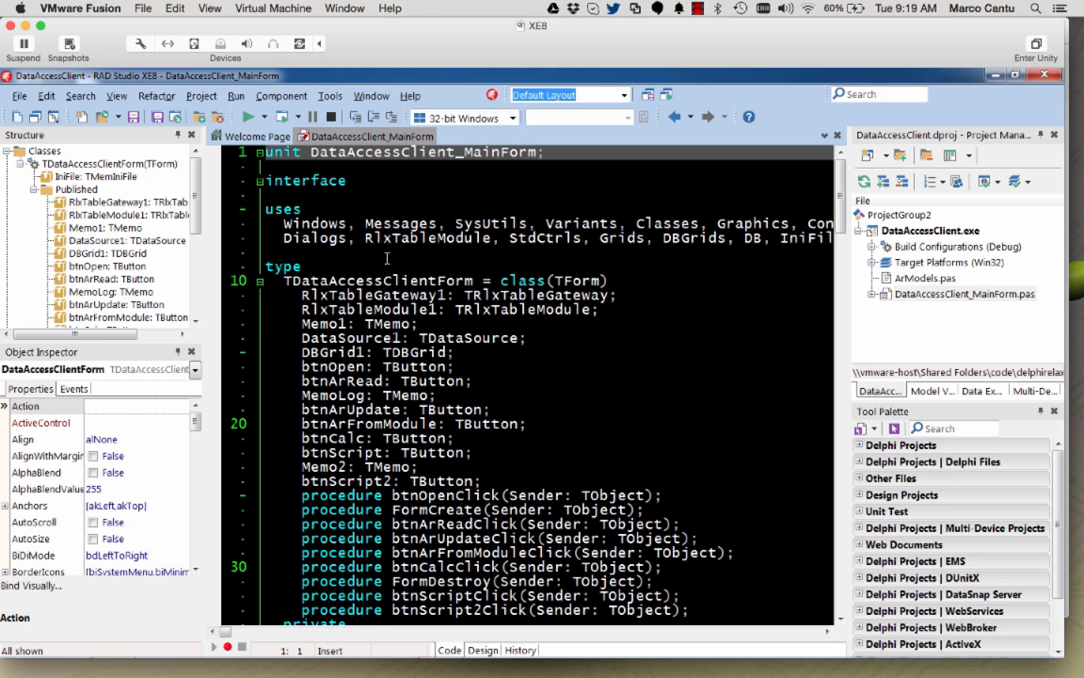
pyautogui.scroll(-3, 572, 456)
pyautogui.scroll(1, 572, 455)
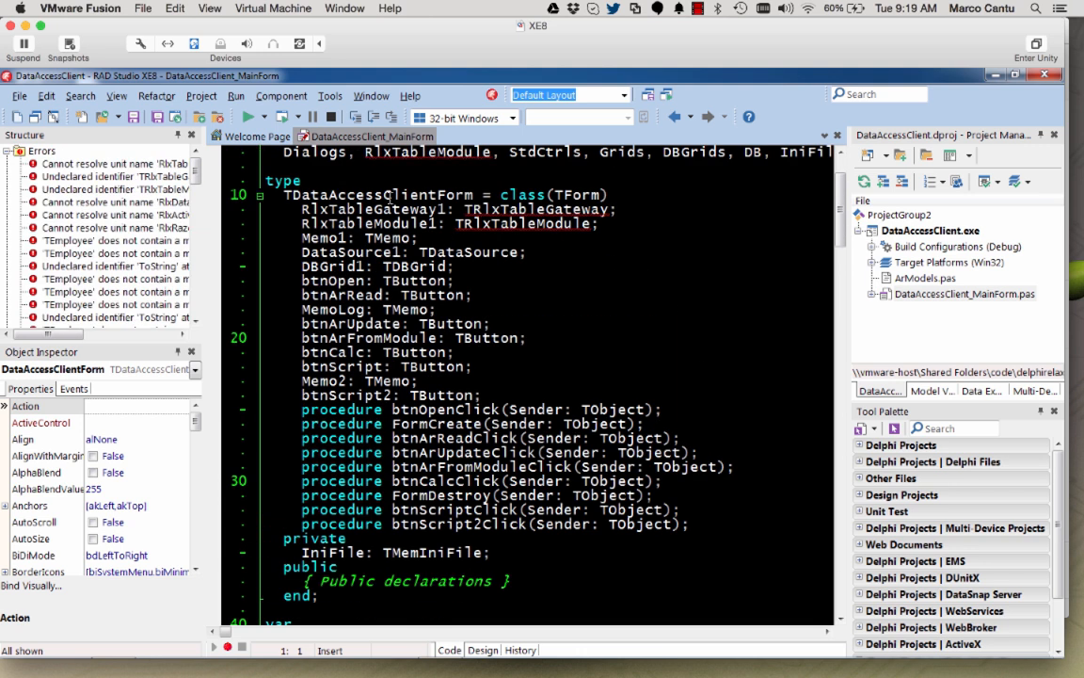
# Look through the categories of the IDE options, cancel the dialog and minimize RAD Studio
pyautogui.click(331, 97)
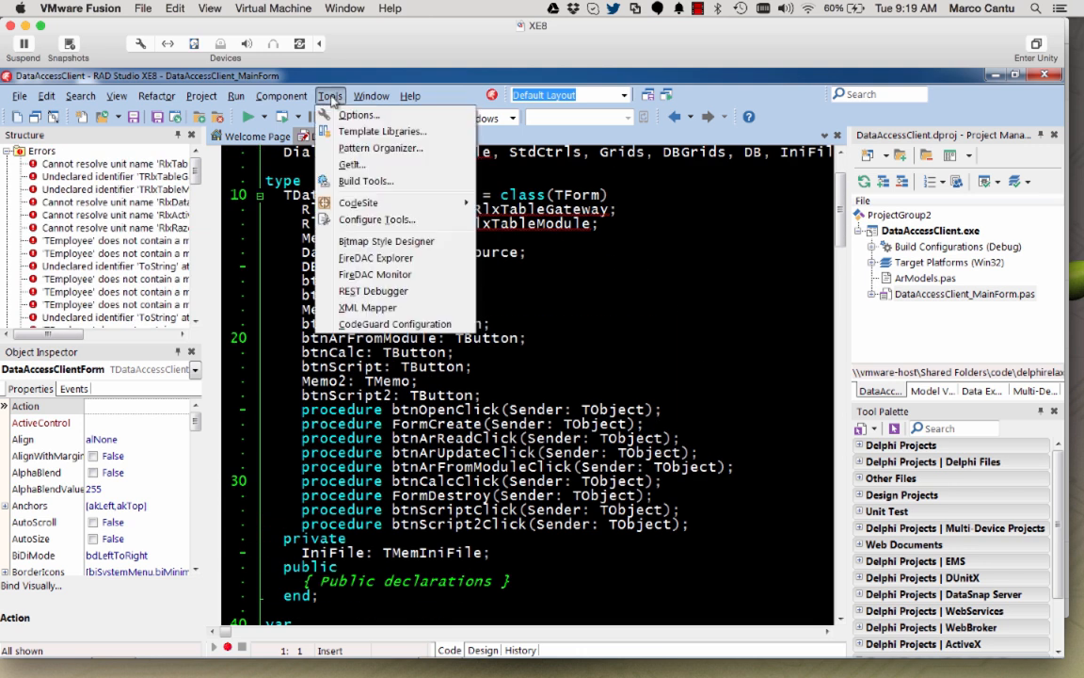
pyautogui.click(328, 97)
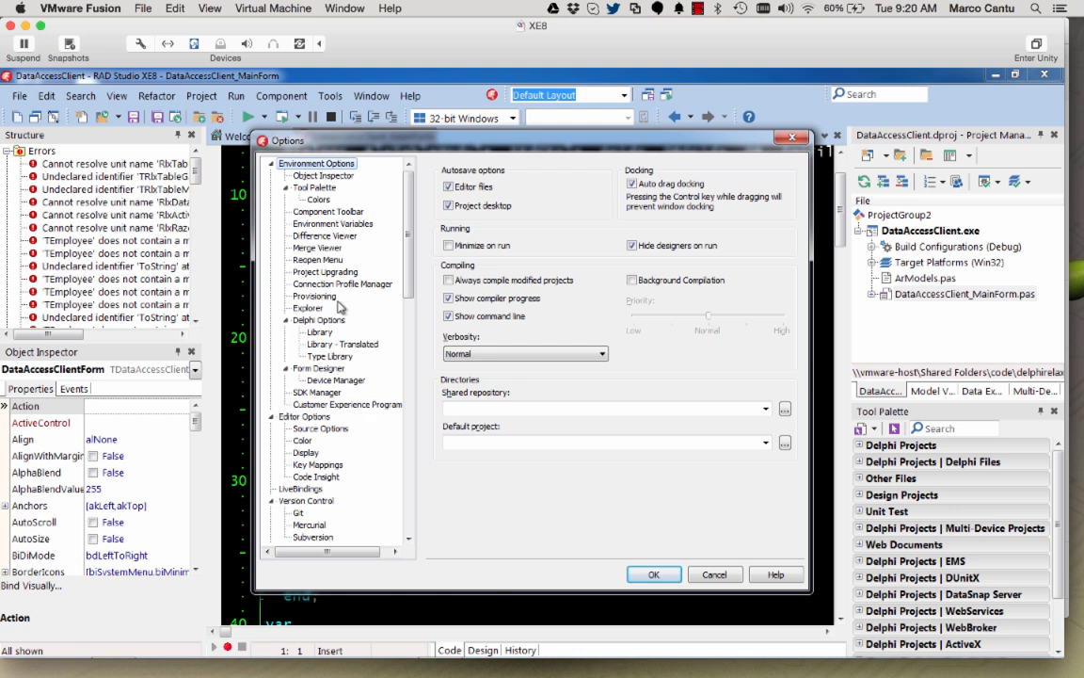
pyautogui.moveTo(408, 282); pyautogui.dragTo(406, 202)
pyautogui.click(713, 575)
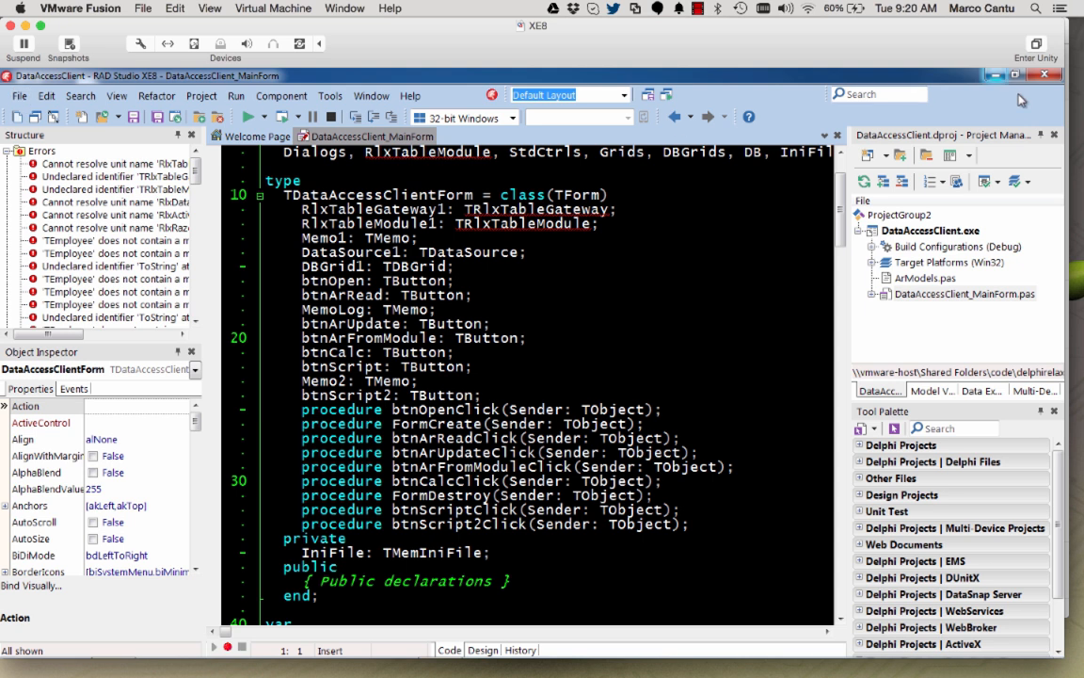
pyautogui.click(993, 75)
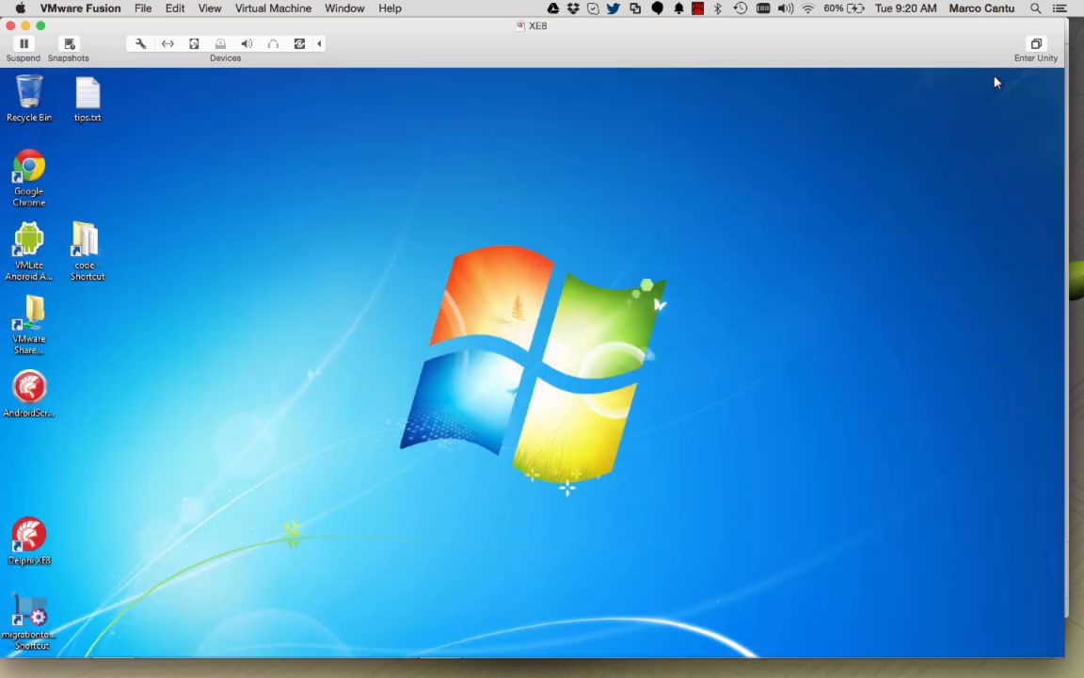
# Start the Migration tool and set up an export of all RAD Studio XE8 settings to a migration file
pyautogui.doubleClick(29, 614)
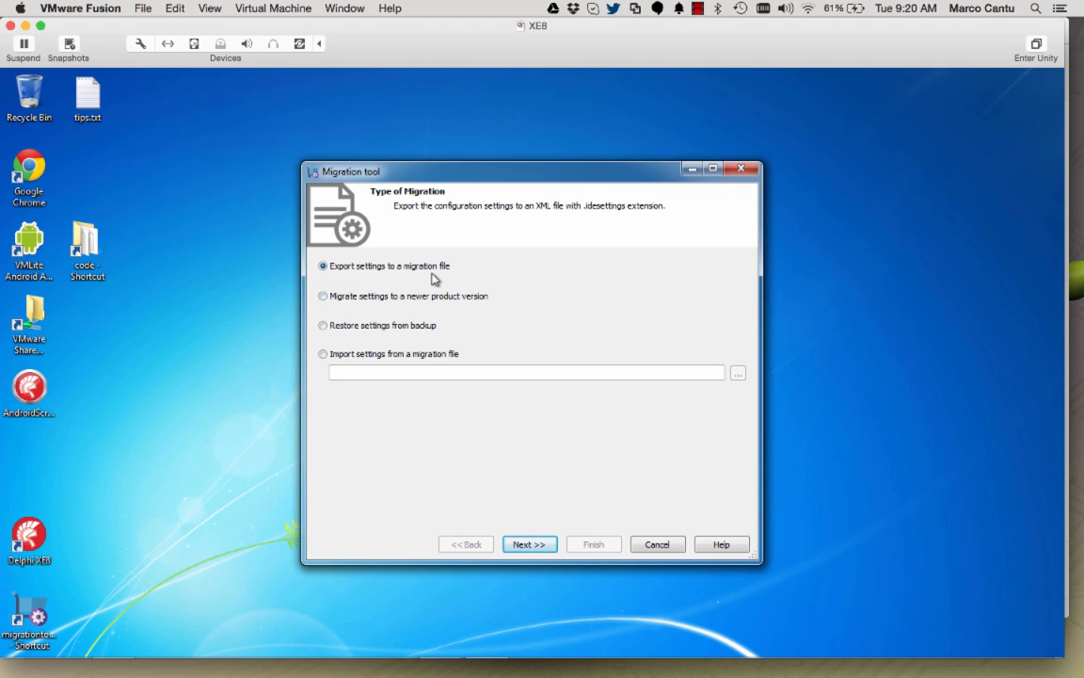
pyautogui.click(528, 544)
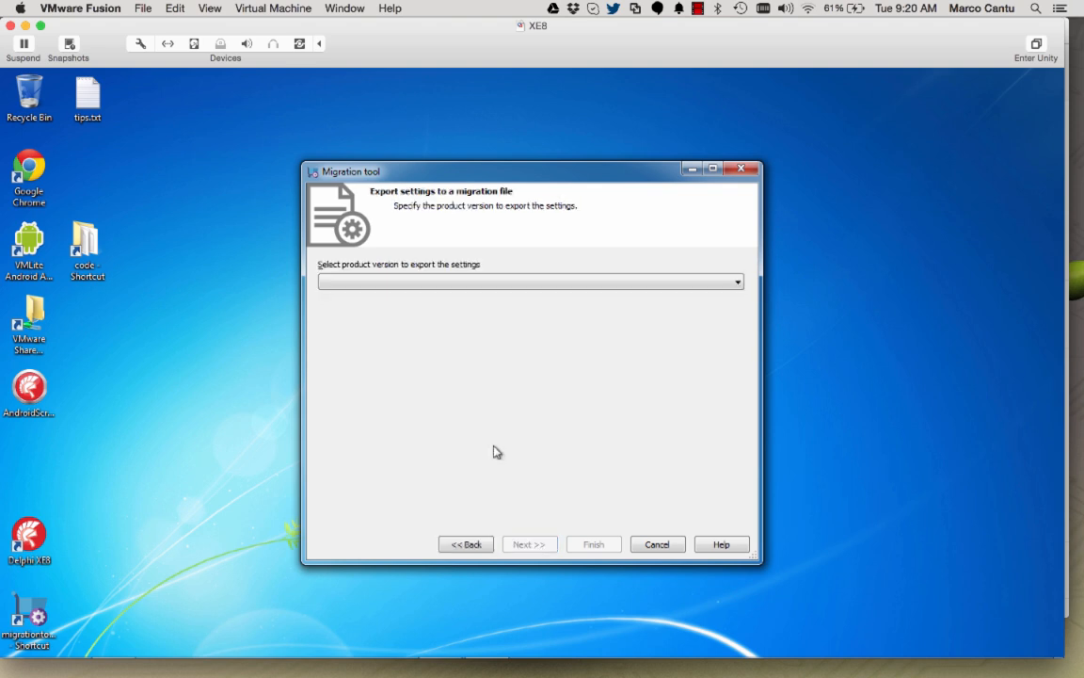
pyautogui.click(431, 282)
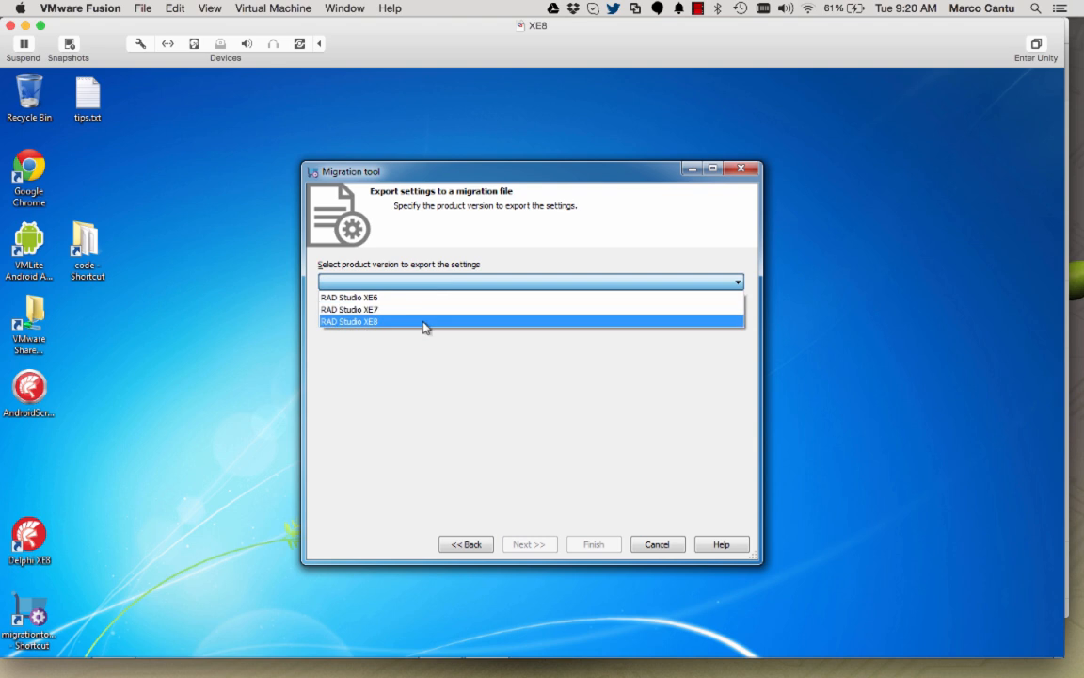
pyautogui.click(424, 322)
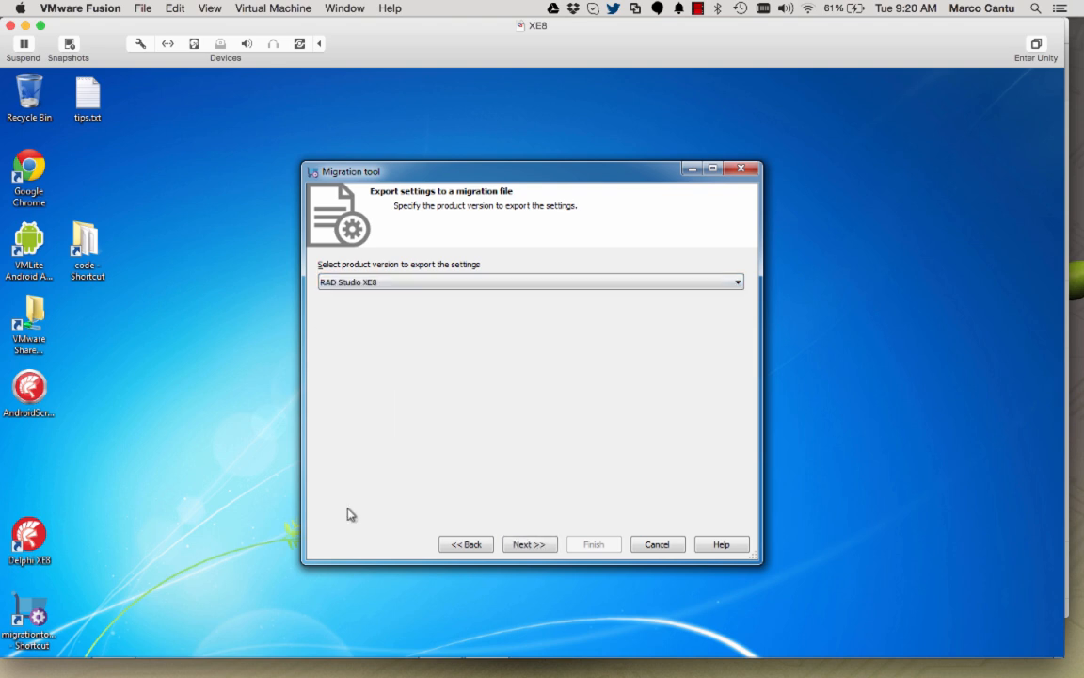
pyautogui.click(530, 545)
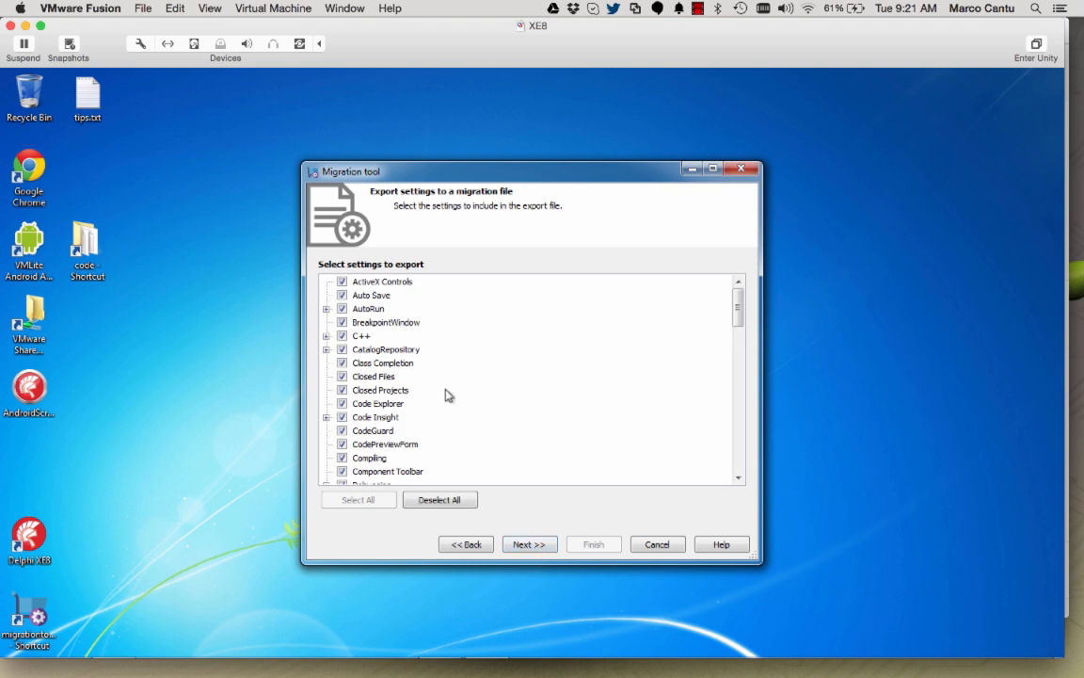
pyautogui.click(529, 545)
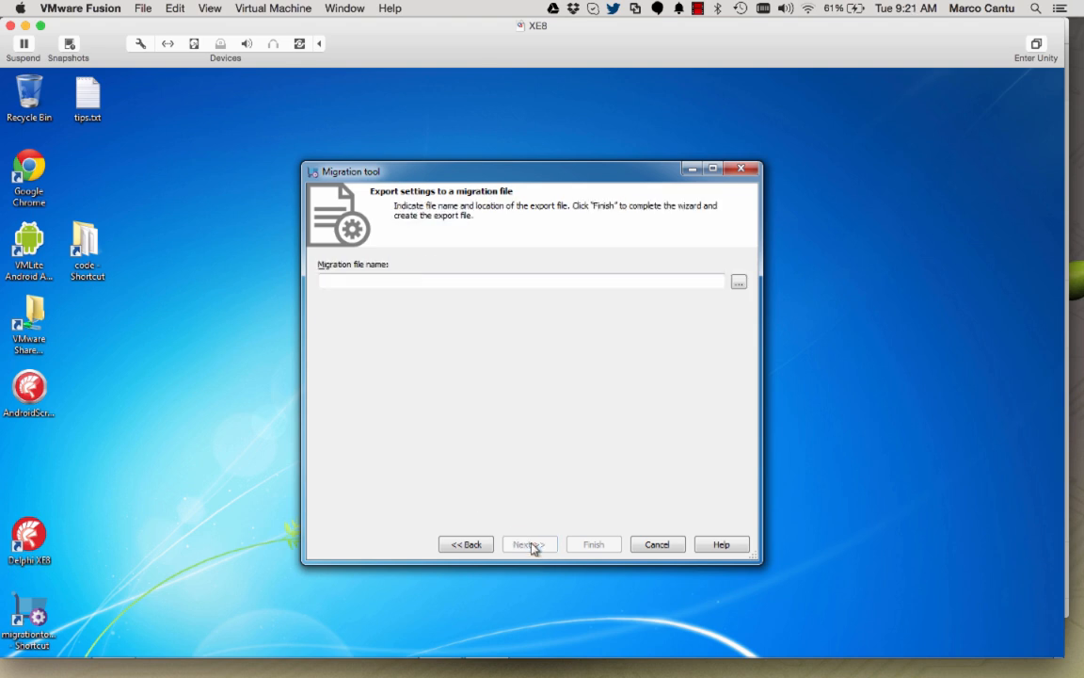
# Name the migration file c:\temp\xe8.idesettings, generate it and close the Migration tool
pyautogui.write('c:\\temp\\')
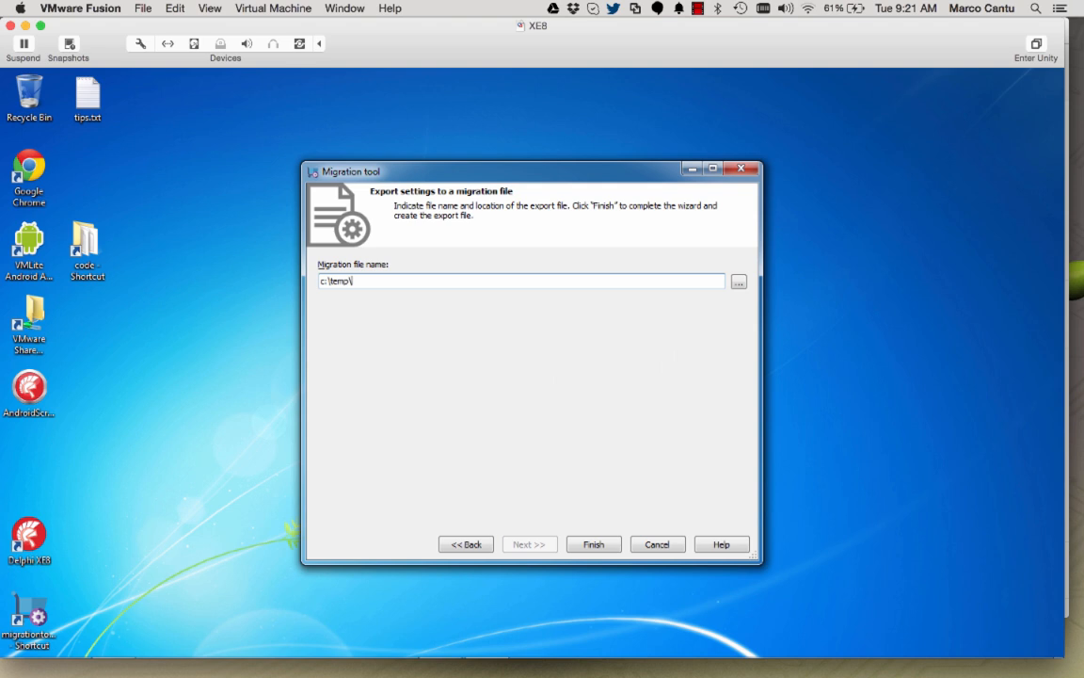
pyautogui.write('ce')
pyautogui.press('BackSpace')
pyautogui.press('BackSpace')
pyautogui.write('xe8.idesettings')
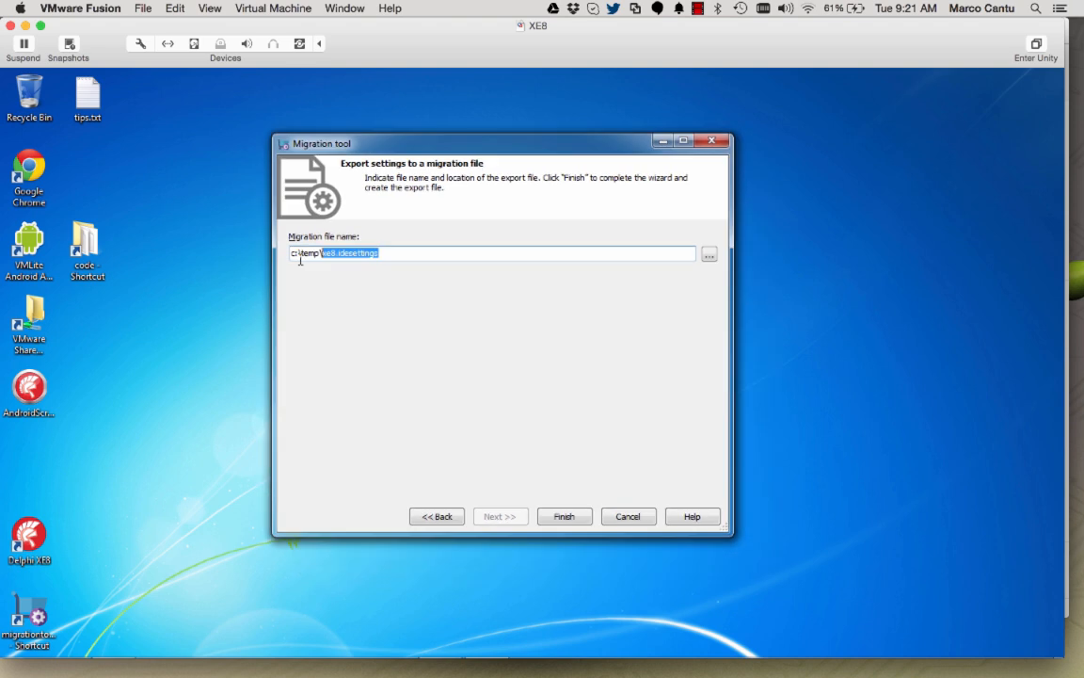
pyautogui.moveTo(300, 261); pyautogui.dragTo(221, 270)
pyautogui.click(562, 517)
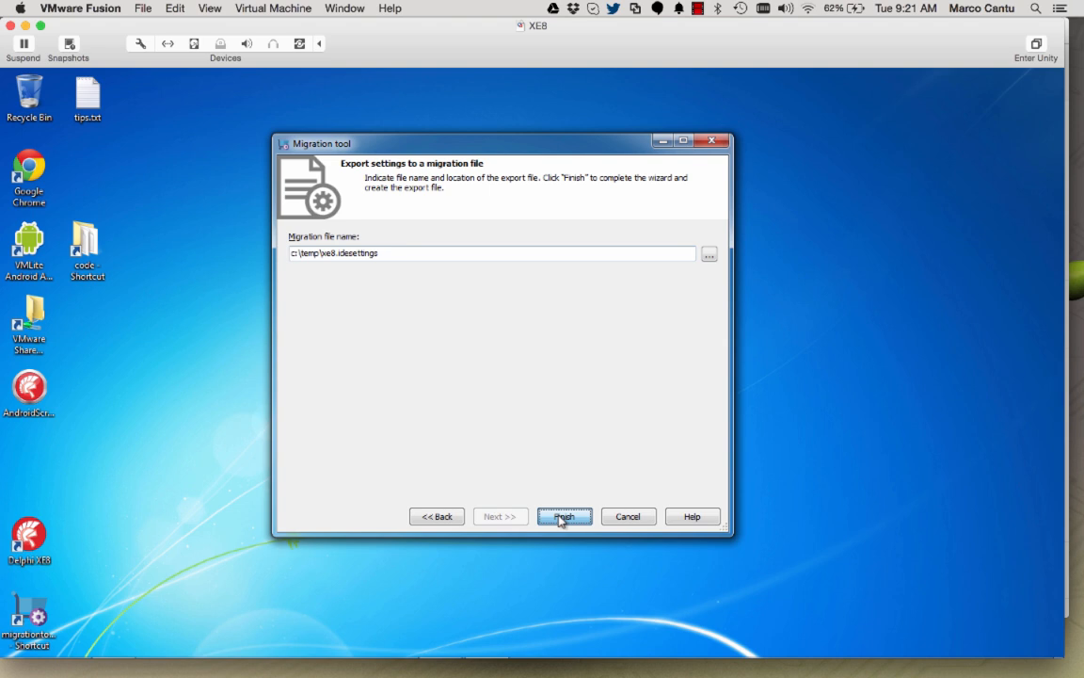
pyautogui.click(564, 516)
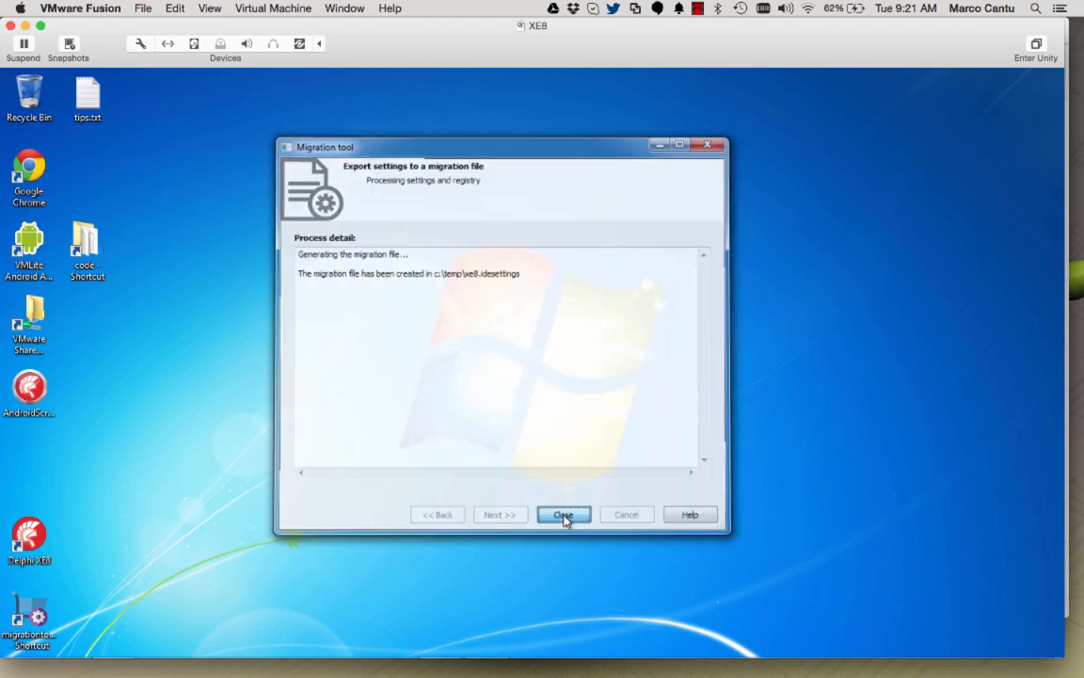
# Open xe8.idesettings from the C:\temp folder in Notepad and examine its XML setting groups
pyautogui.click(117, 646)
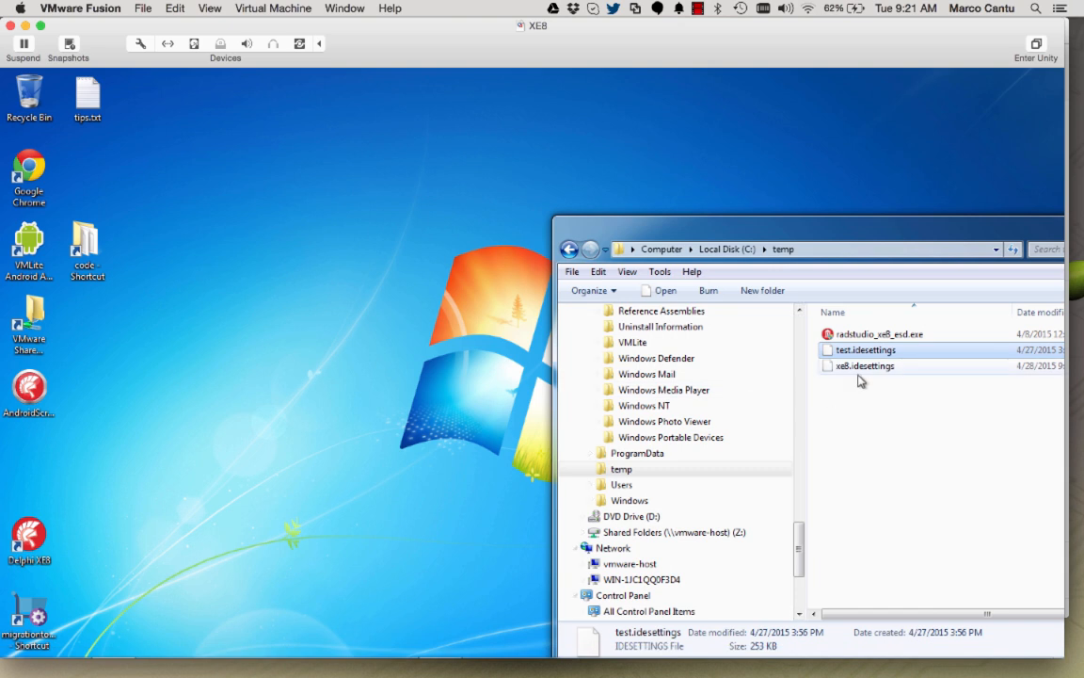
pyautogui.click(868, 369)
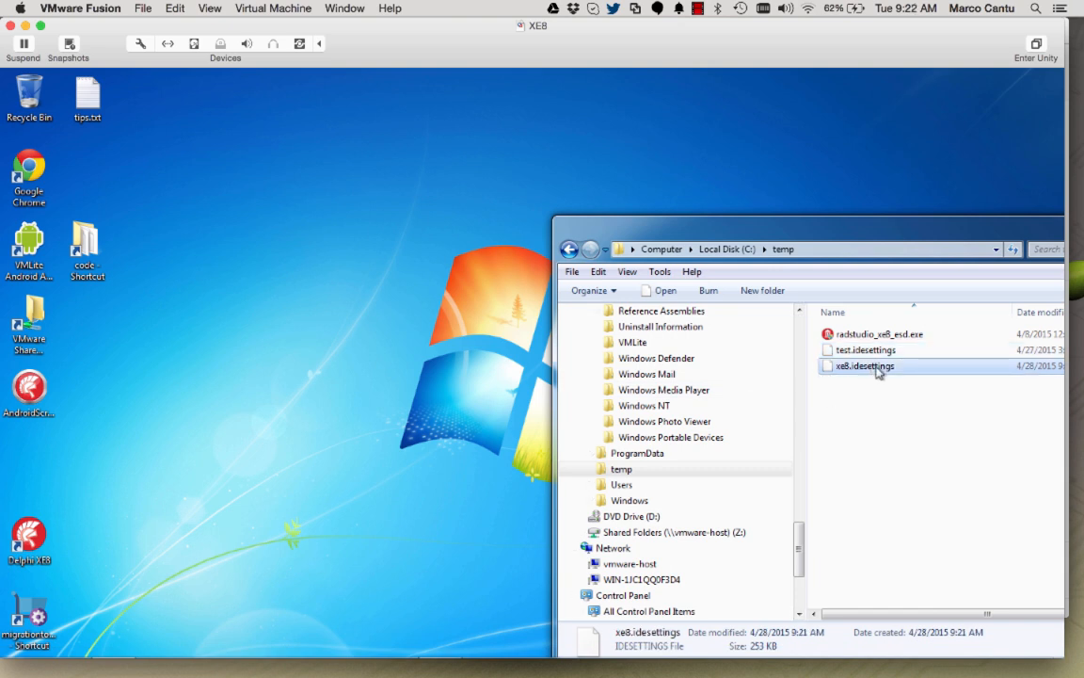
pyautogui.rightClick(877, 369)
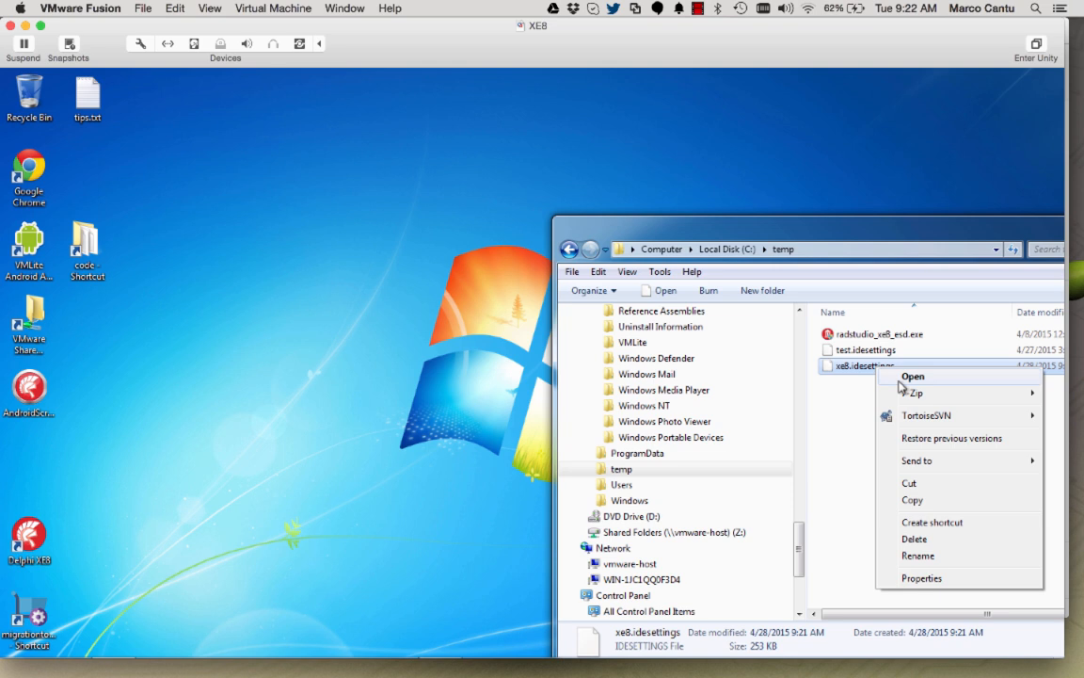
pyautogui.click(900, 376)
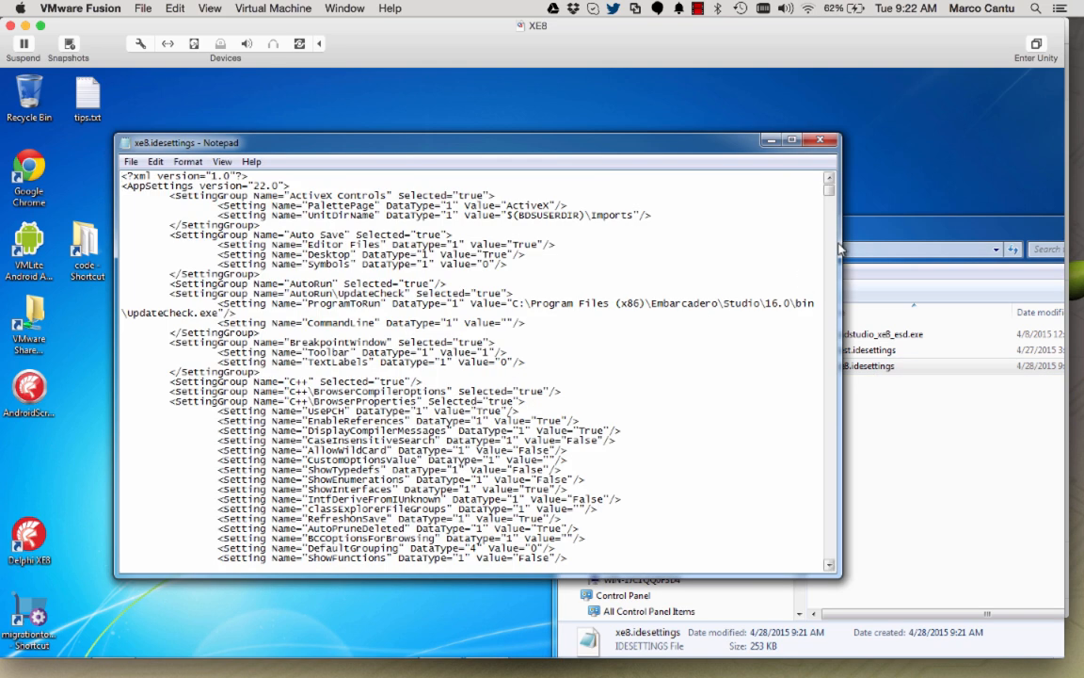
pyautogui.moveTo(829, 191); pyautogui.dragTo(820, 590)
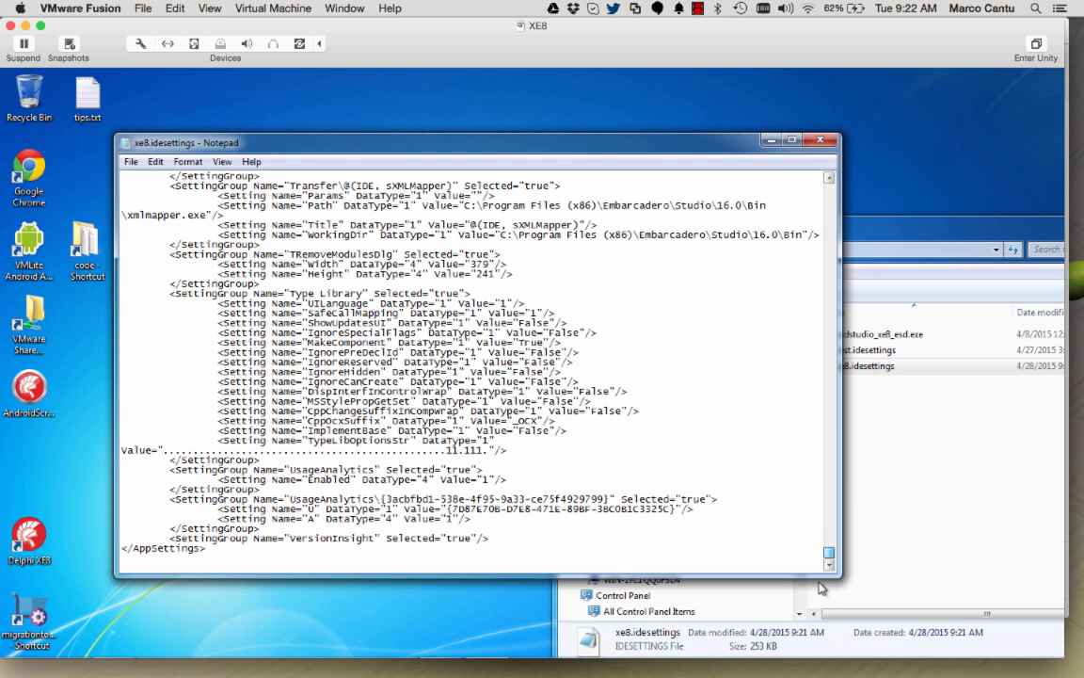
pyautogui.moveTo(821, 588); pyautogui.dragTo(789, 384)
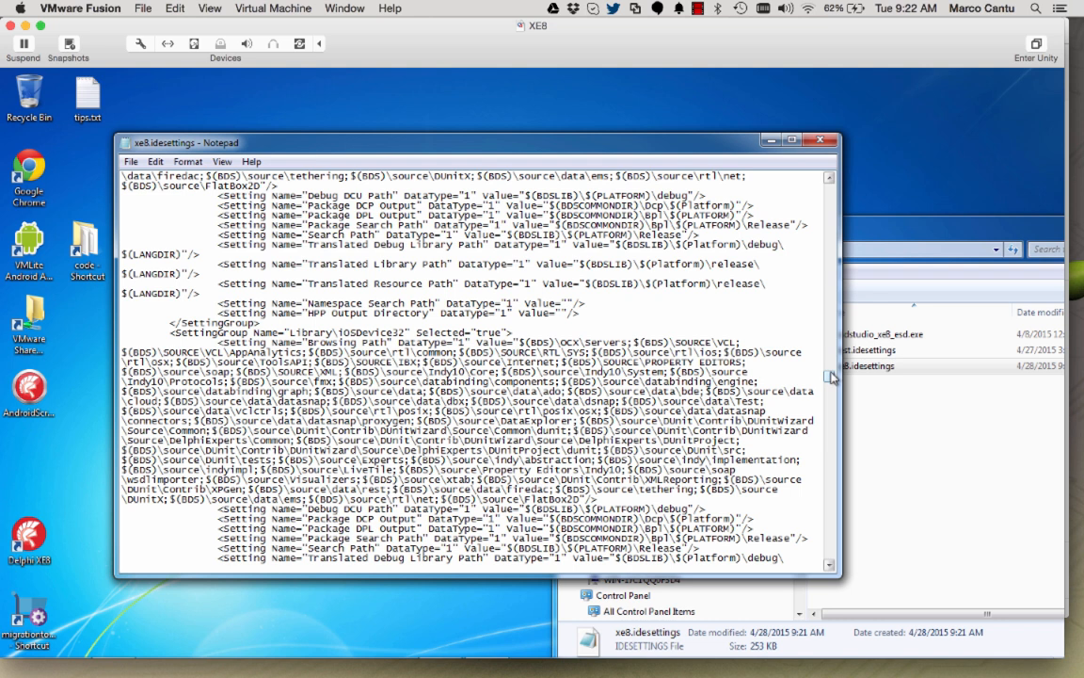
pyautogui.scroll(20, 832, 376)
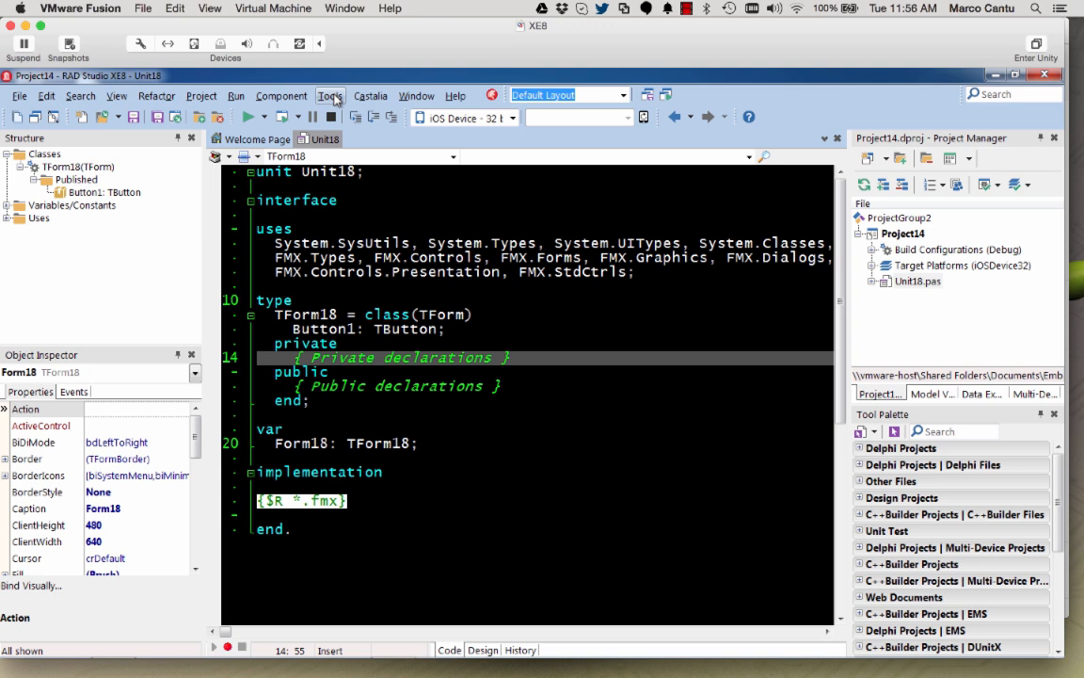
# In RAD Studio XE8, set the editor's Whitespace background color to White, apply it and check the code of Unit18
pyautogui.click(330, 96)
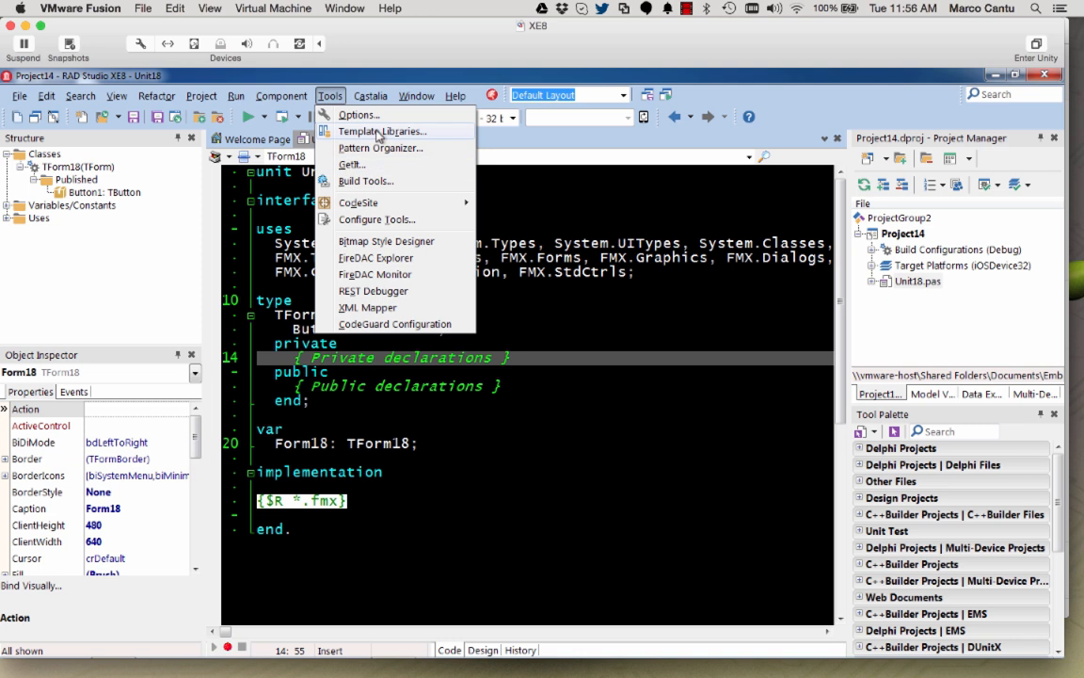
pyautogui.click(357, 115)
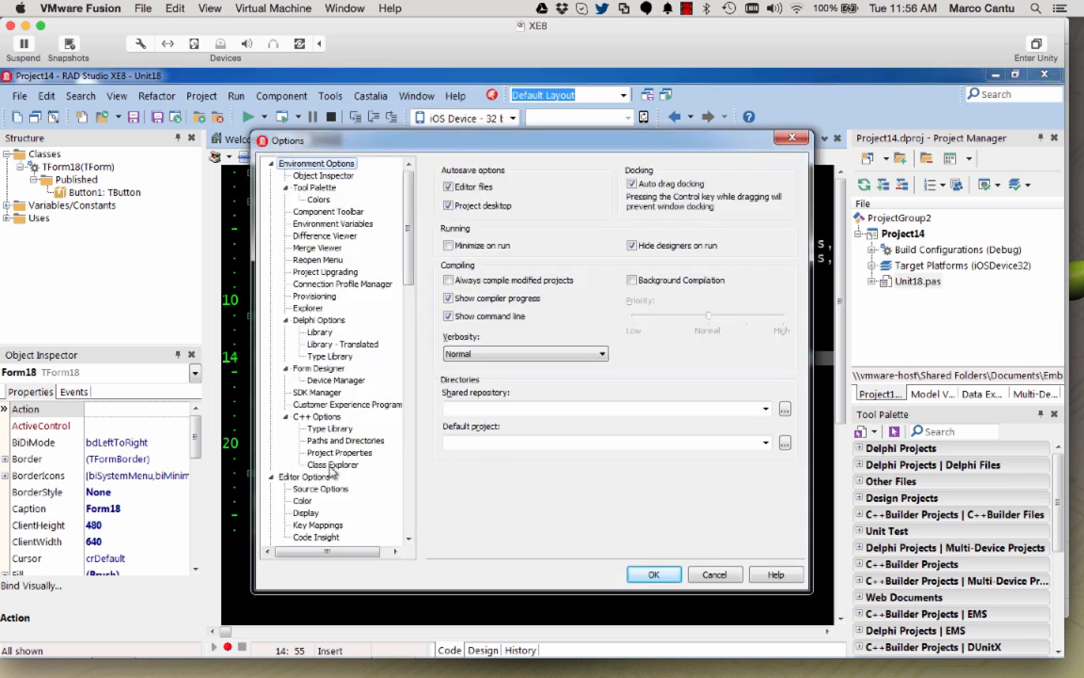
pyautogui.click(302, 501)
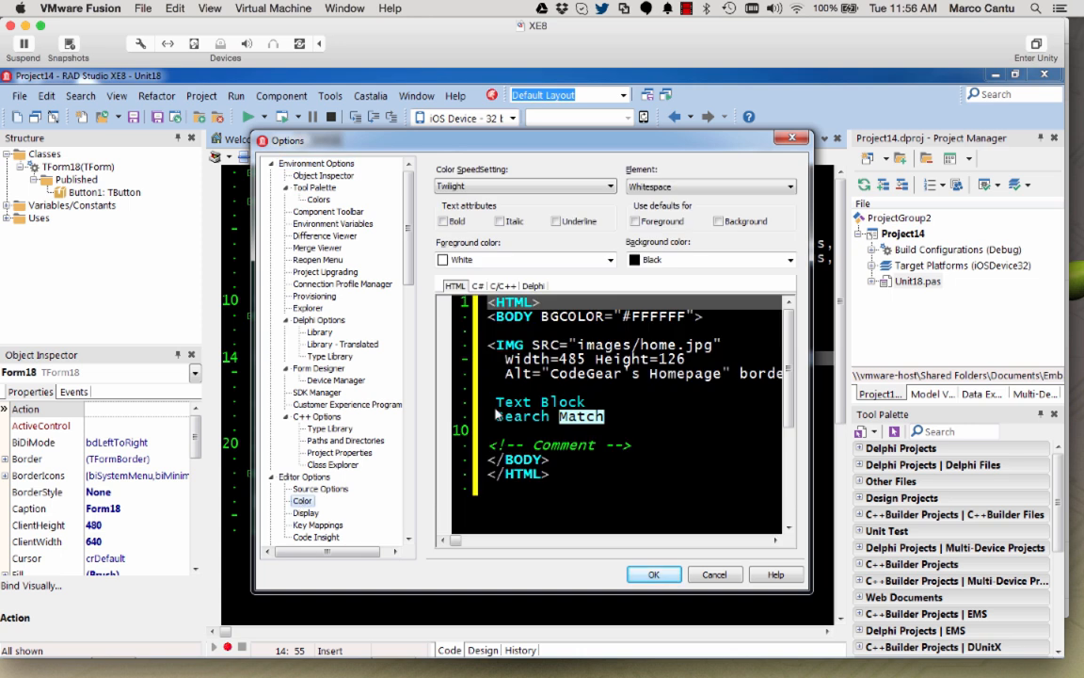
pyautogui.click(790, 260)
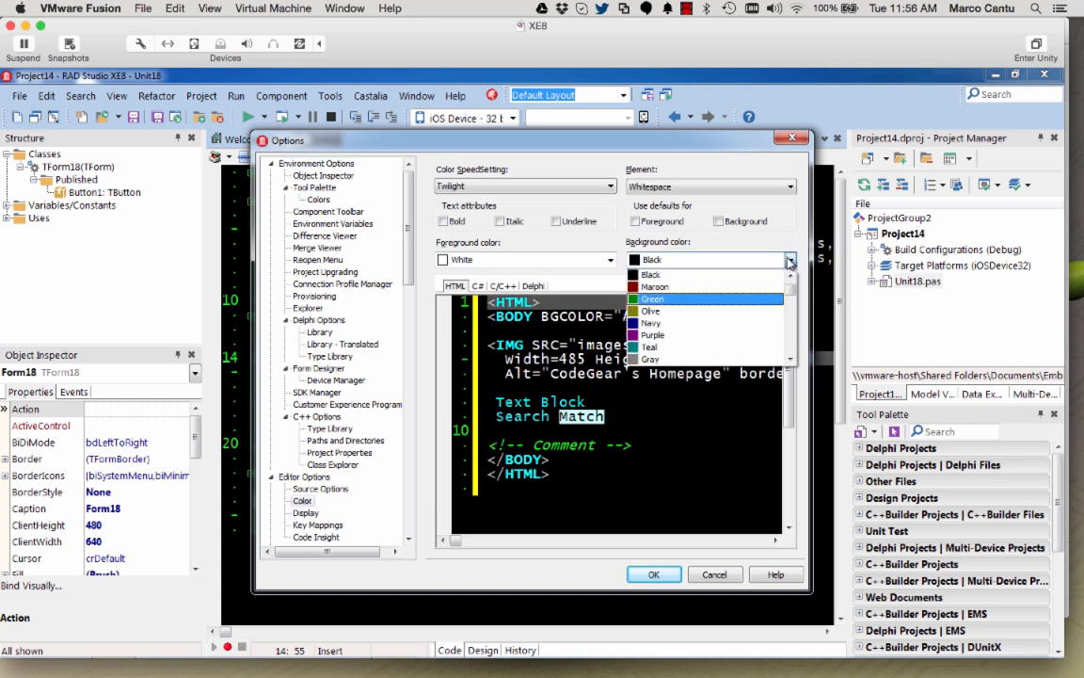
pyautogui.scroll(-3, 701, 339)
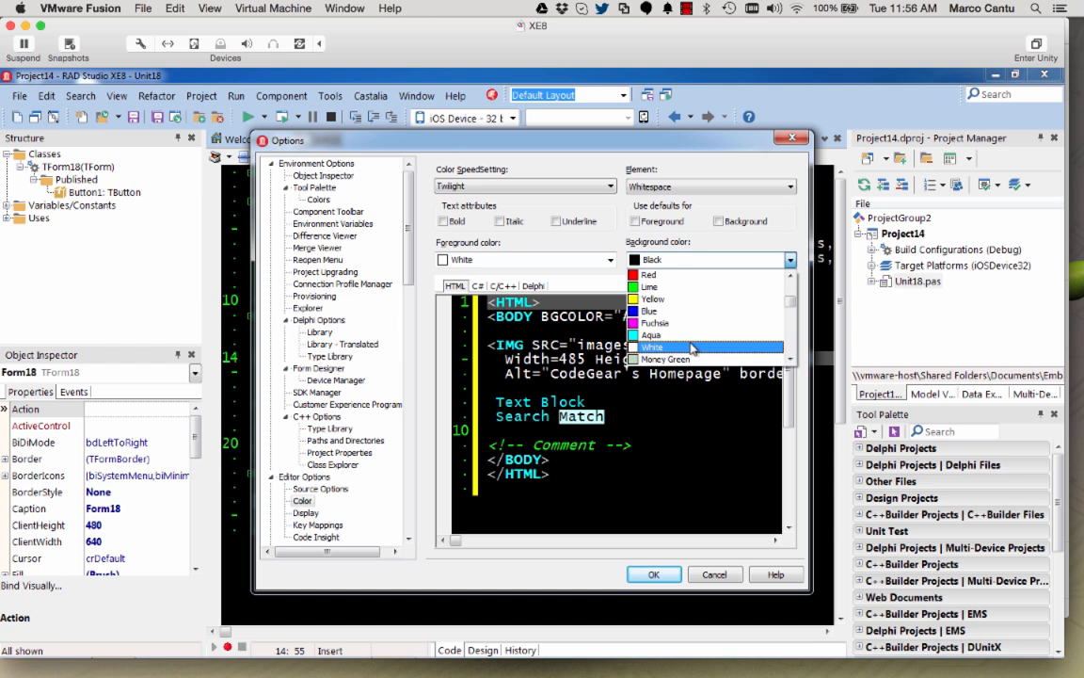
pyautogui.click(693, 348)
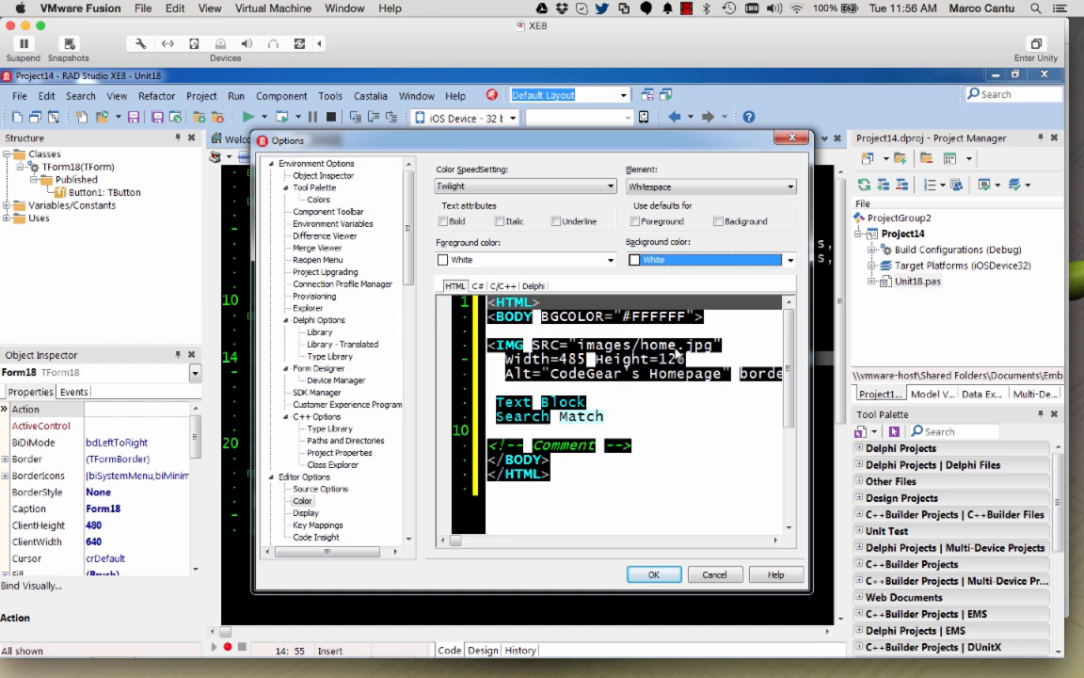
pyautogui.click(653, 574)
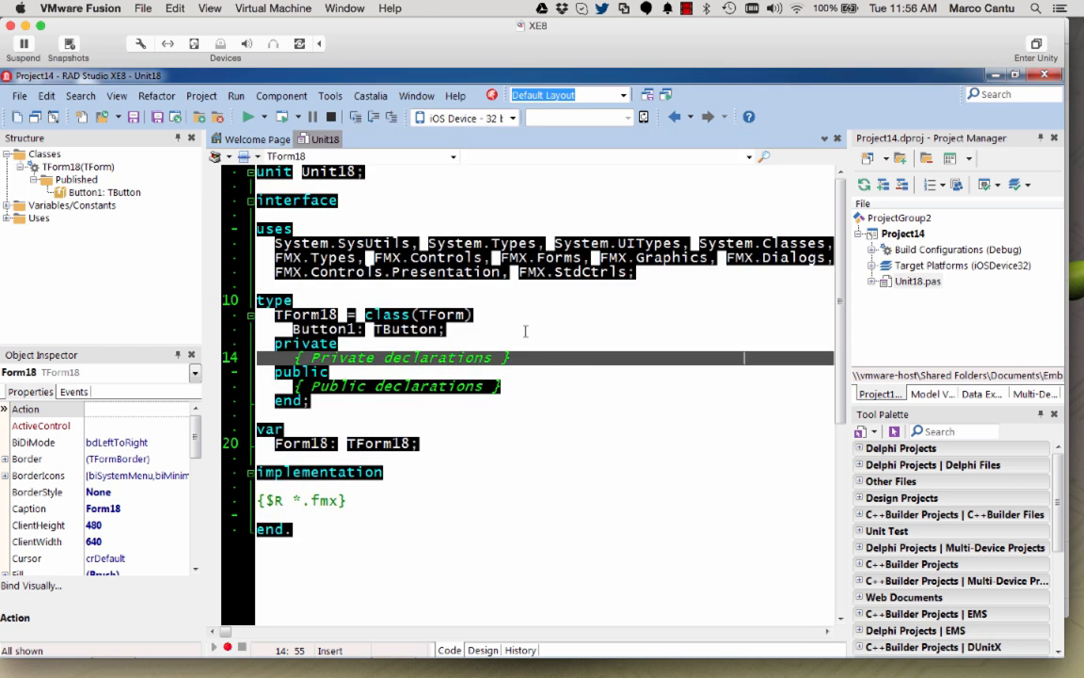
pyautogui.click(518, 287)
pyautogui.click(536, 471)
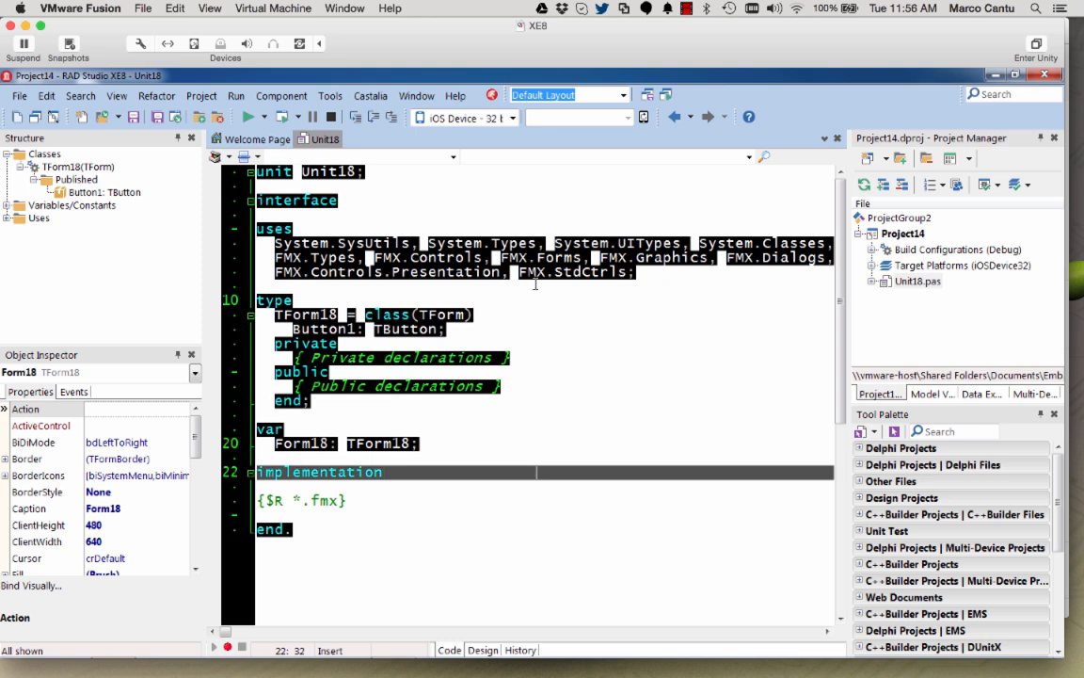
# Close RAD Studio XE8 without saving the changes to Project14
pyautogui.click(564, 415)
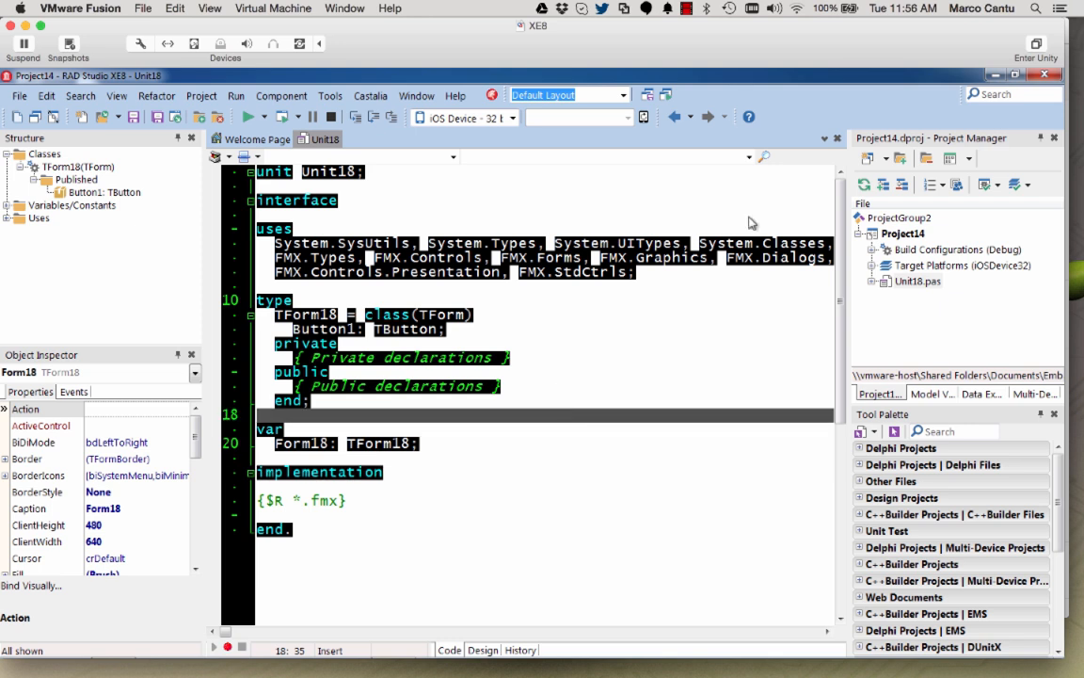
pyautogui.click(1043, 75)
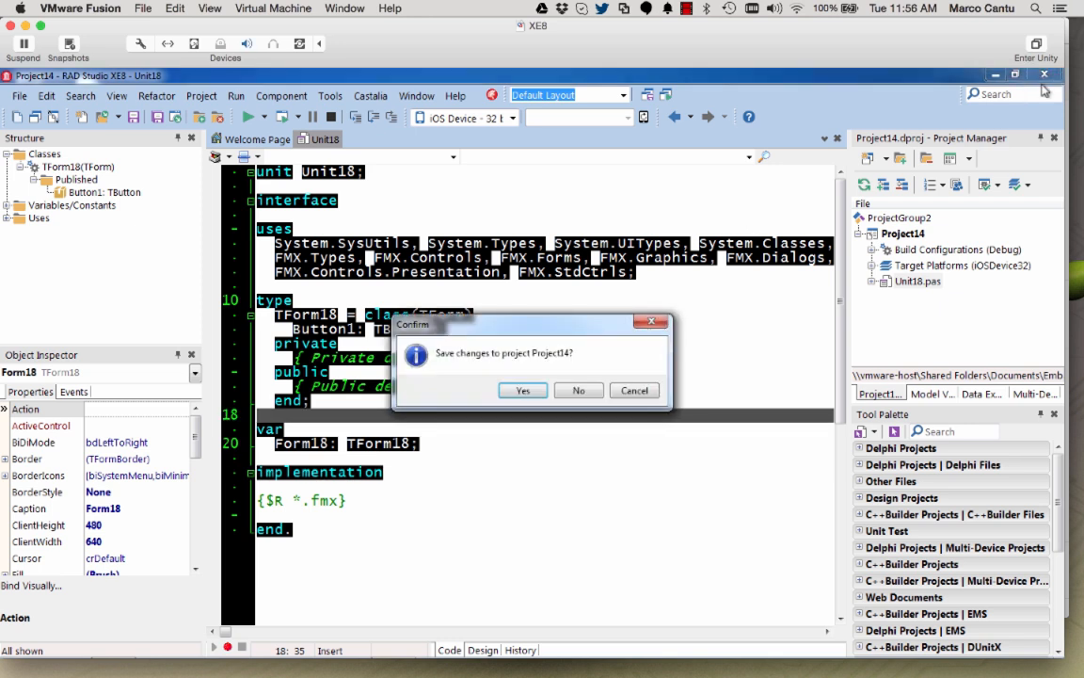
pyautogui.click(571, 392)
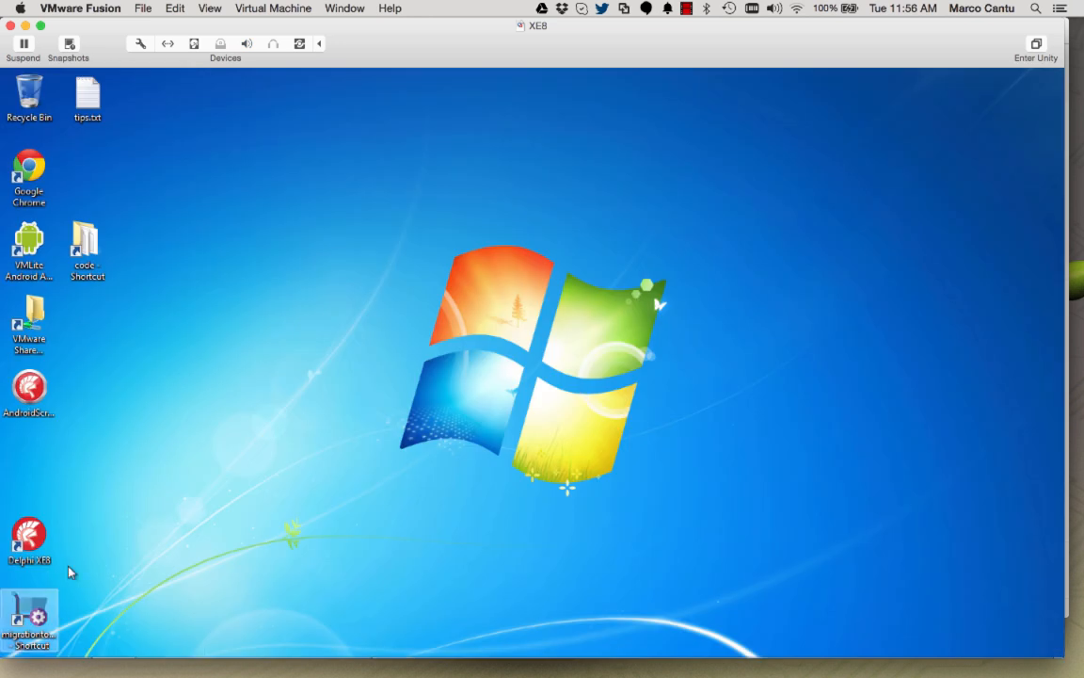
# Start the Migration tool and set up an import of settings from the migration file C:\temp\xe8.idesettings
pyautogui.doubleClick(29, 616)
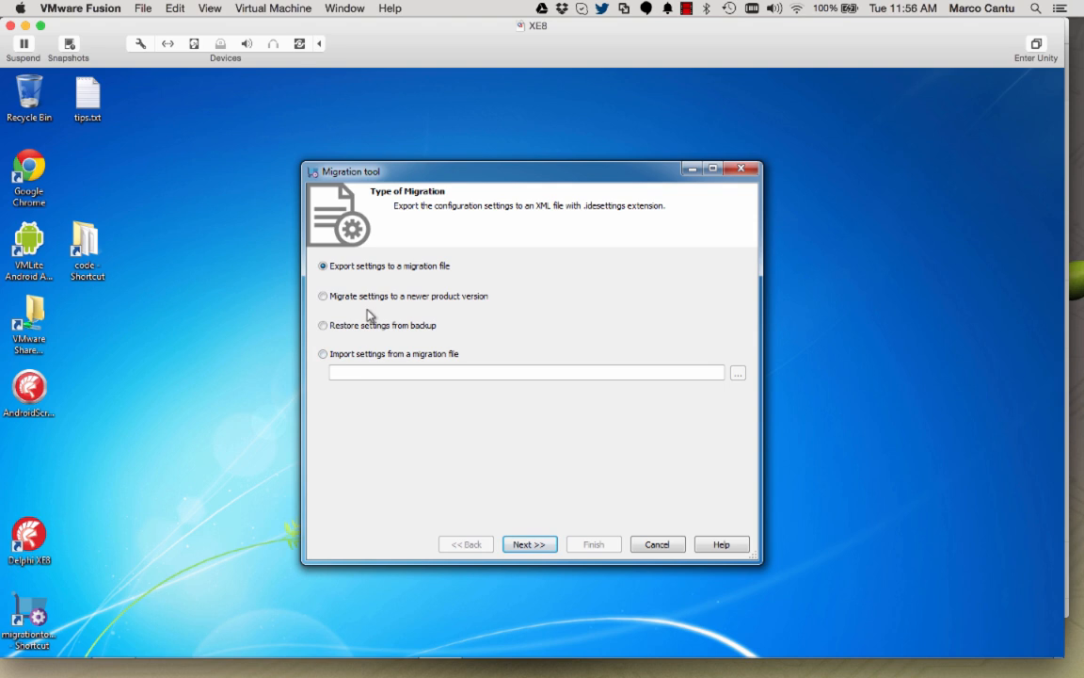
pyautogui.click(386, 355)
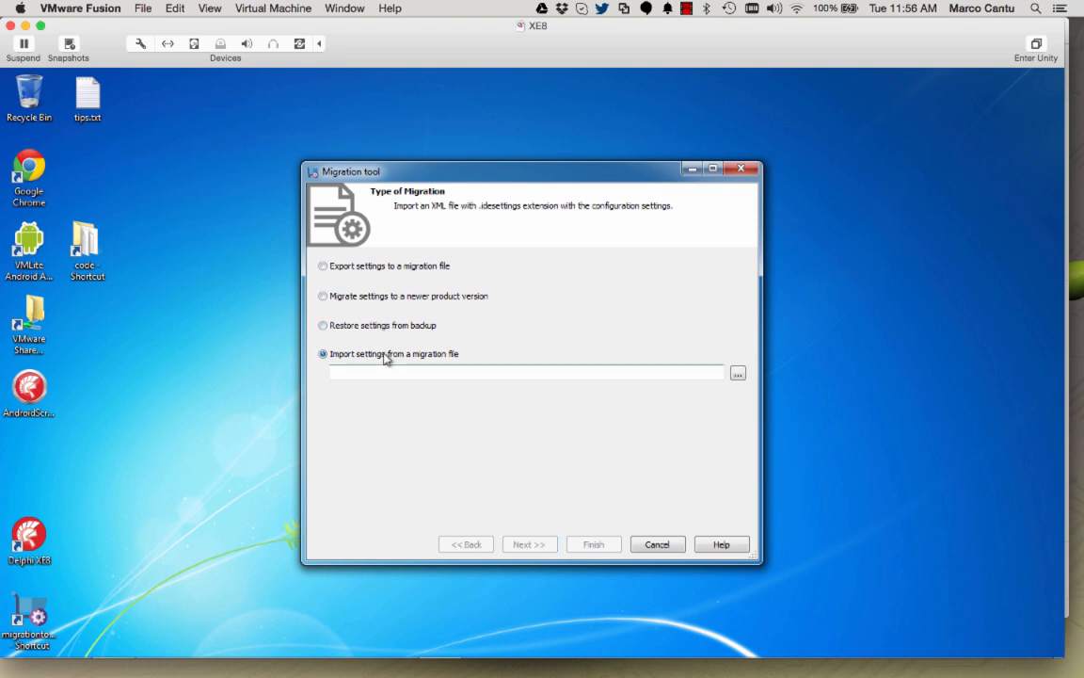
pyautogui.click(737, 374)
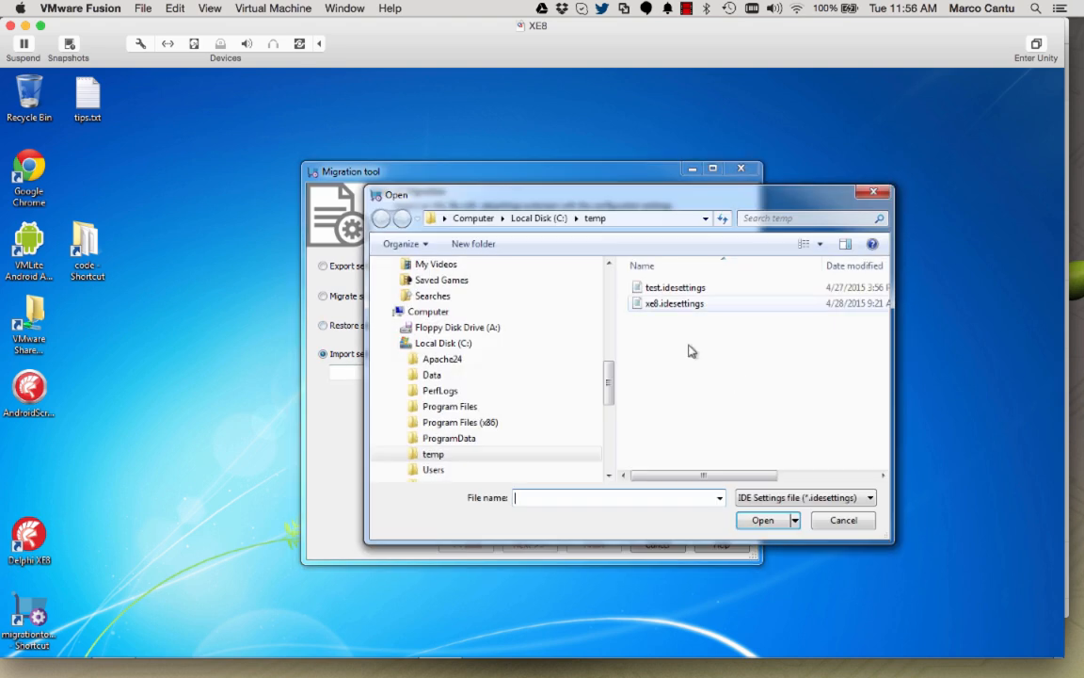
pyautogui.click(663, 304)
pyautogui.click(758, 499)
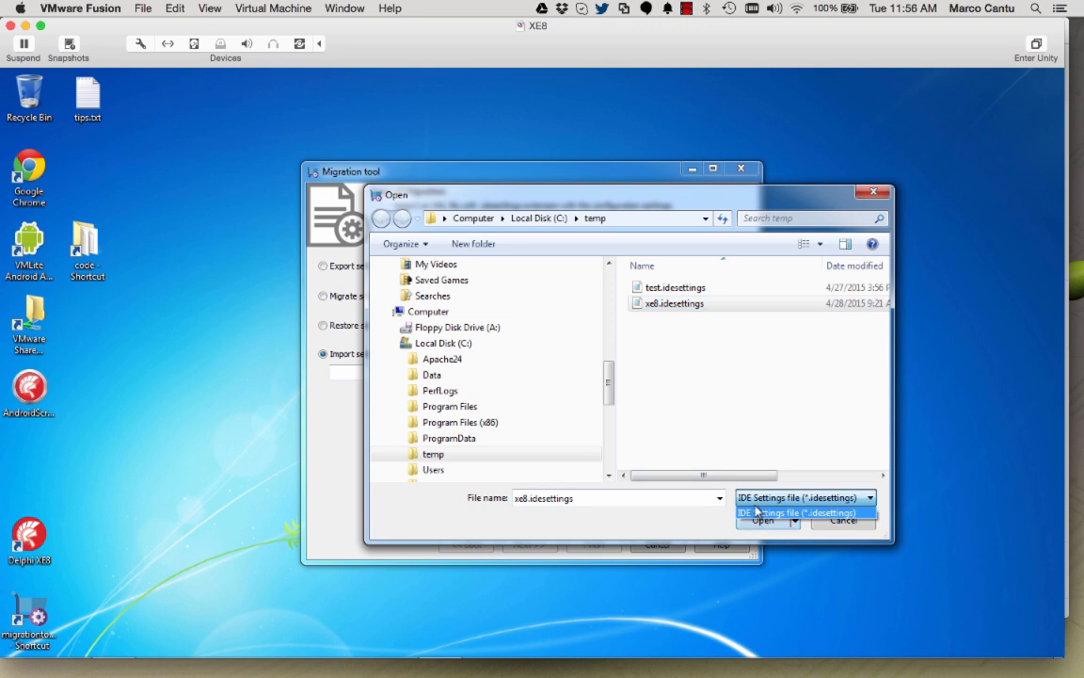
pyautogui.click(757, 511)
pyautogui.click(760, 519)
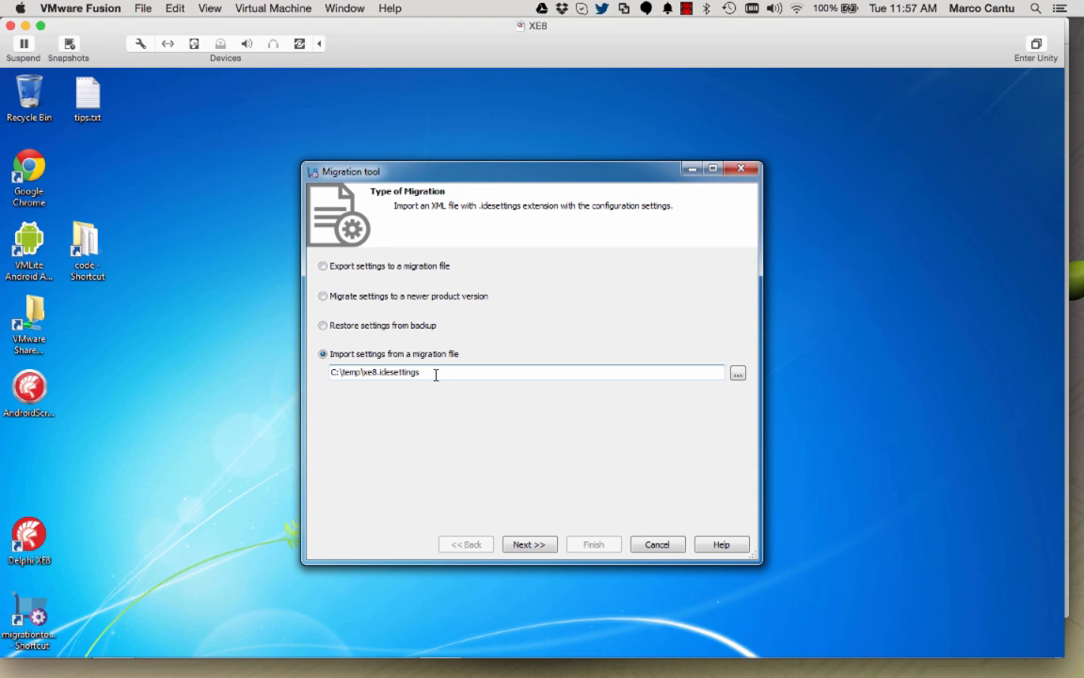
# Keep all settings selected for import, choose RAD Studio XE8 as the target product version and finish the import
pyautogui.click(527, 546)
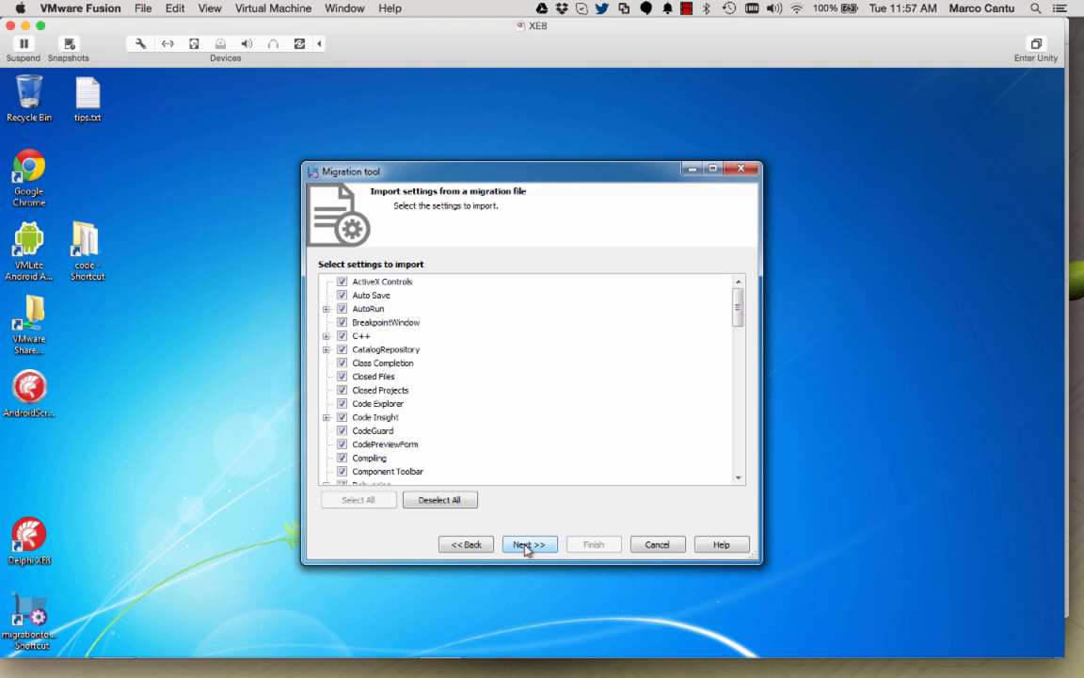
pyautogui.click(525, 546)
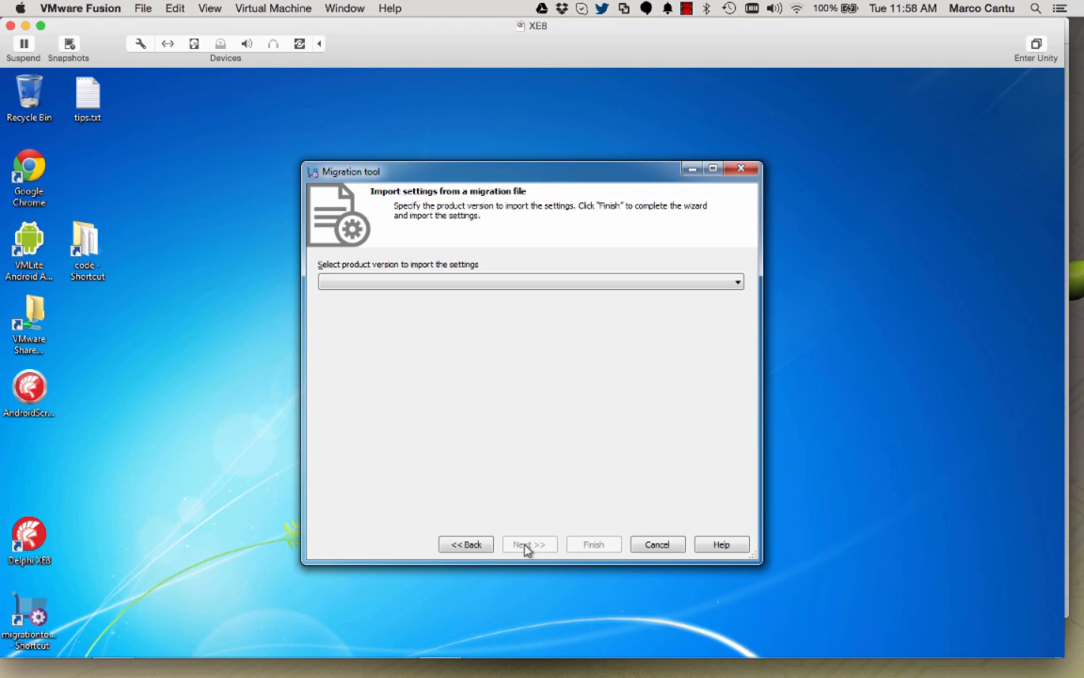
pyautogui.click(561, 282)
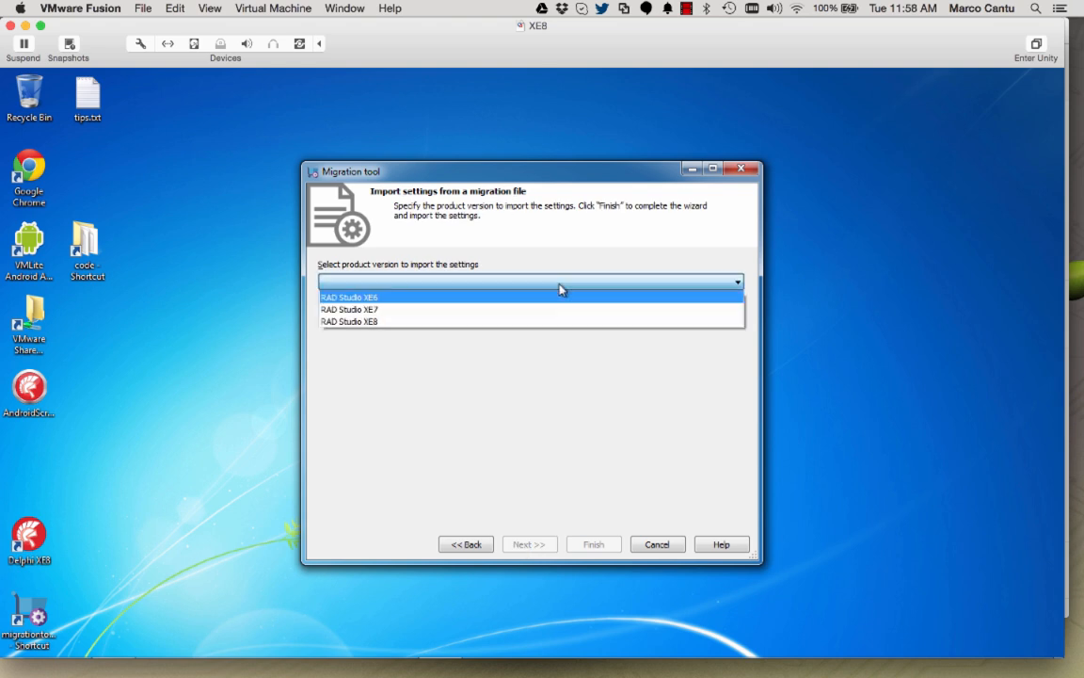
pyautogui.click(511, 323)
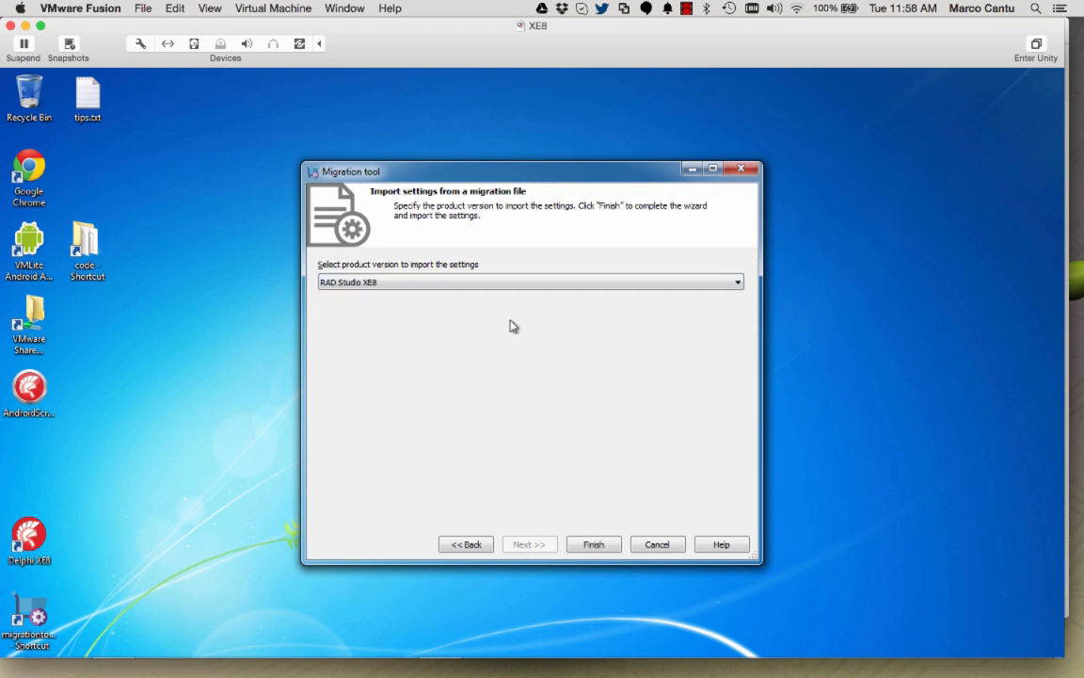
pyautogui.click(594, 544)
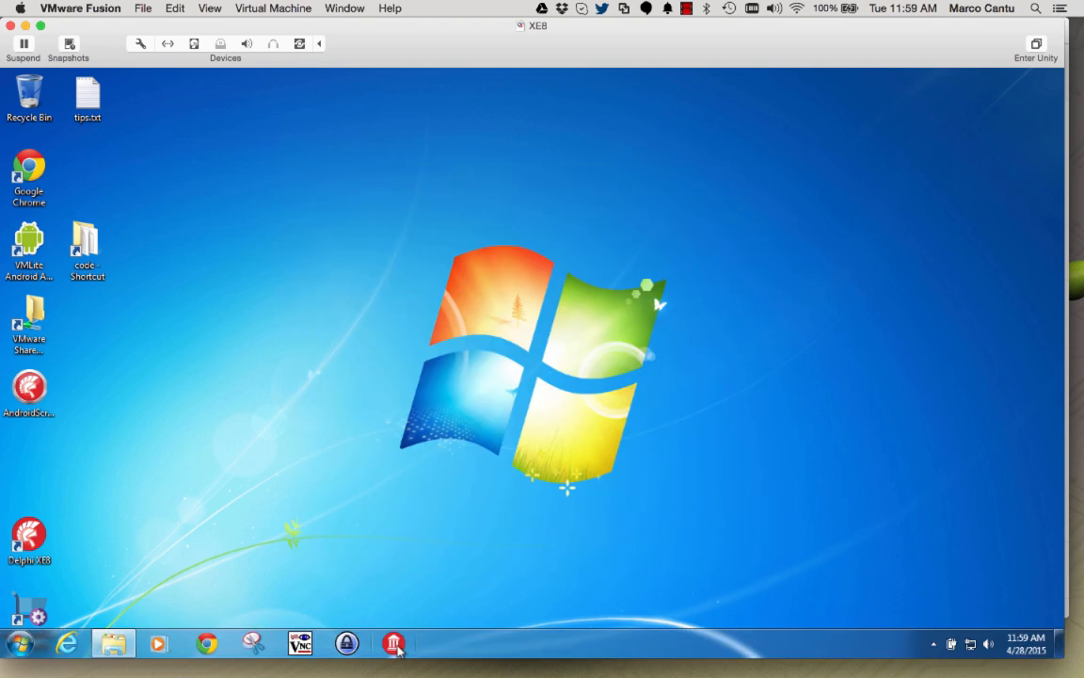
# Start RAD Studio again to check the imported settings
pyautogui.click(398, 647)
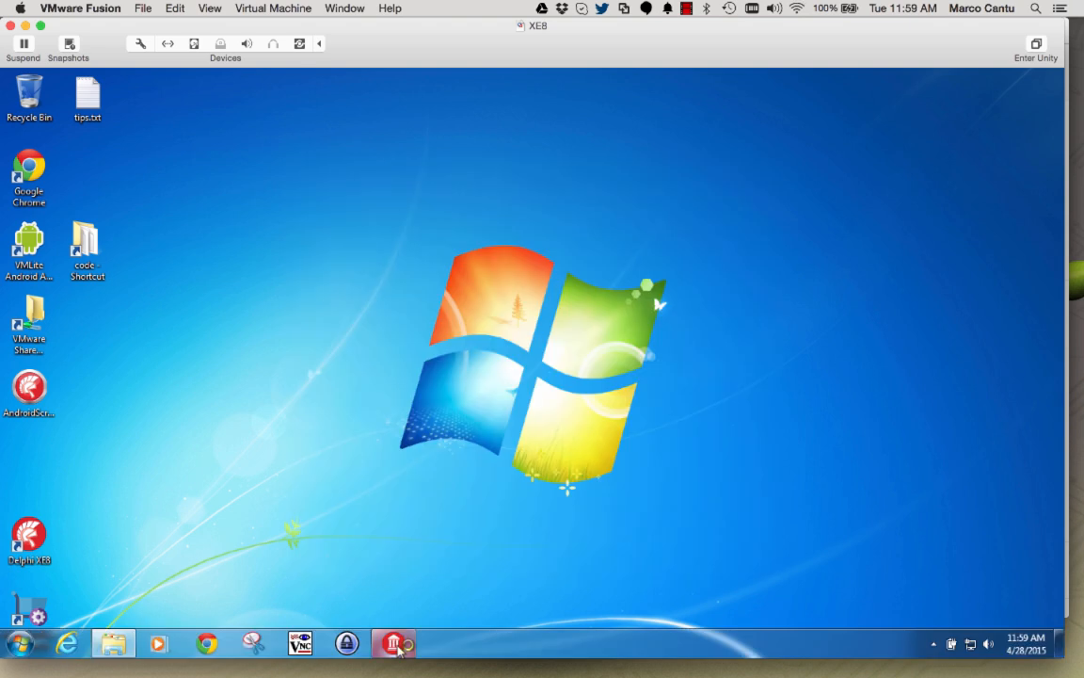